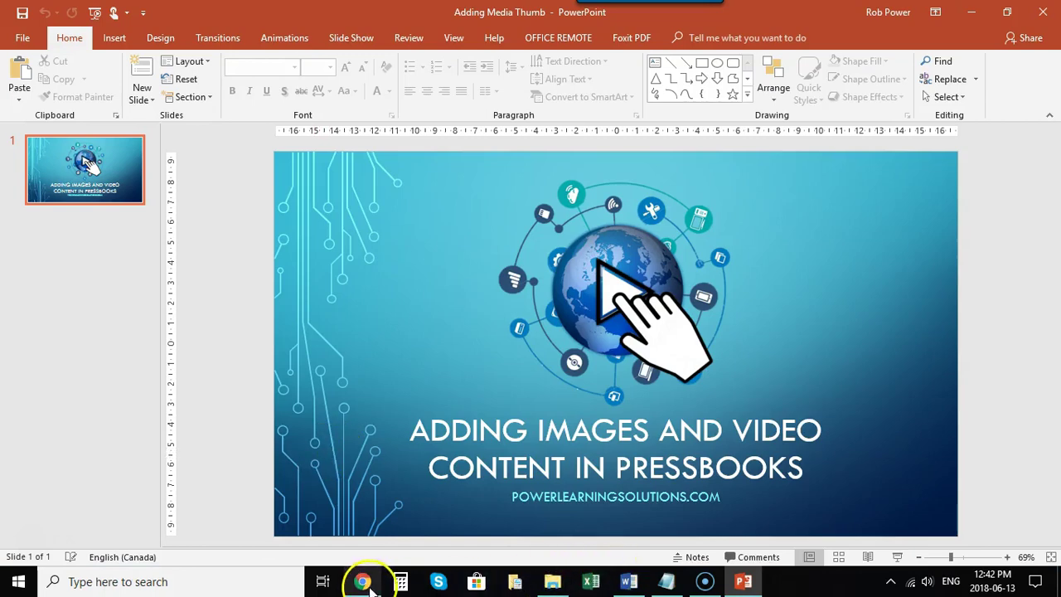
Step: Bring the Pressbooks Sample Chapter editor forward, save it, and review the Abstract and Introduction
click(362, 582)
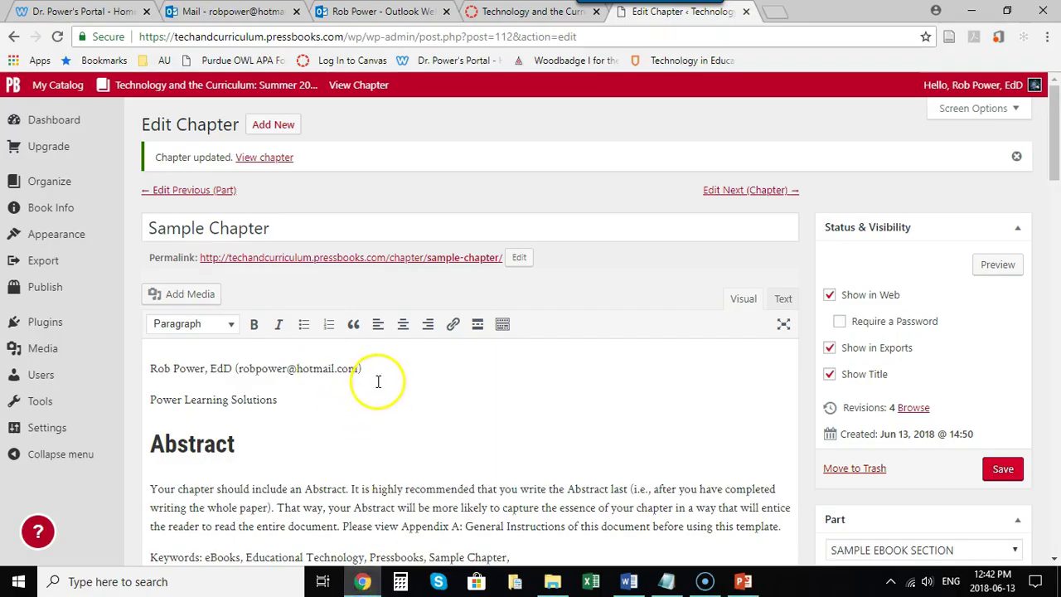
scroll(386, 390, down, 5)
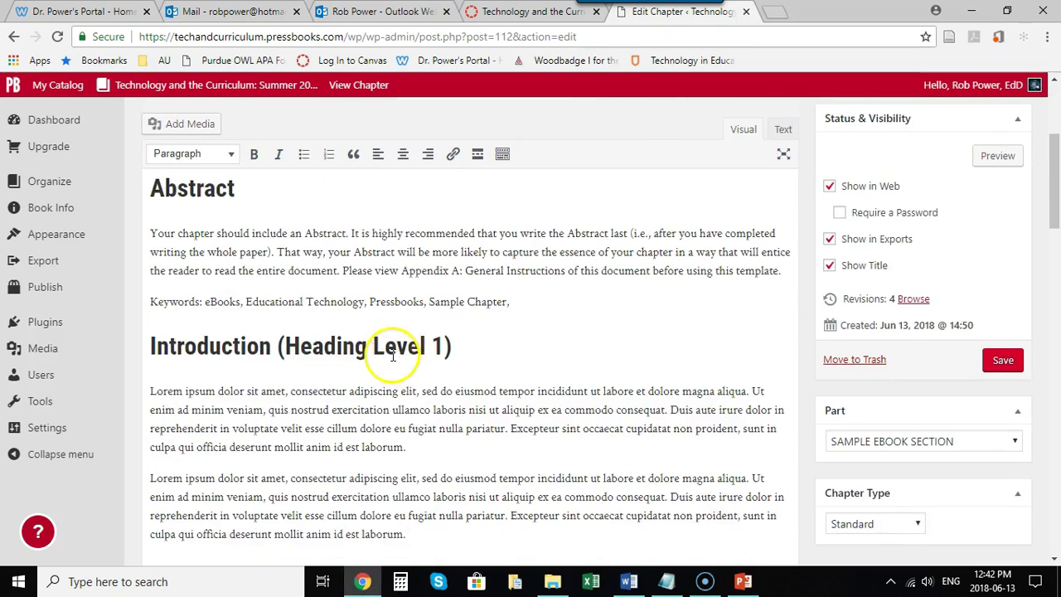
scroll(393, 355, down, 15)
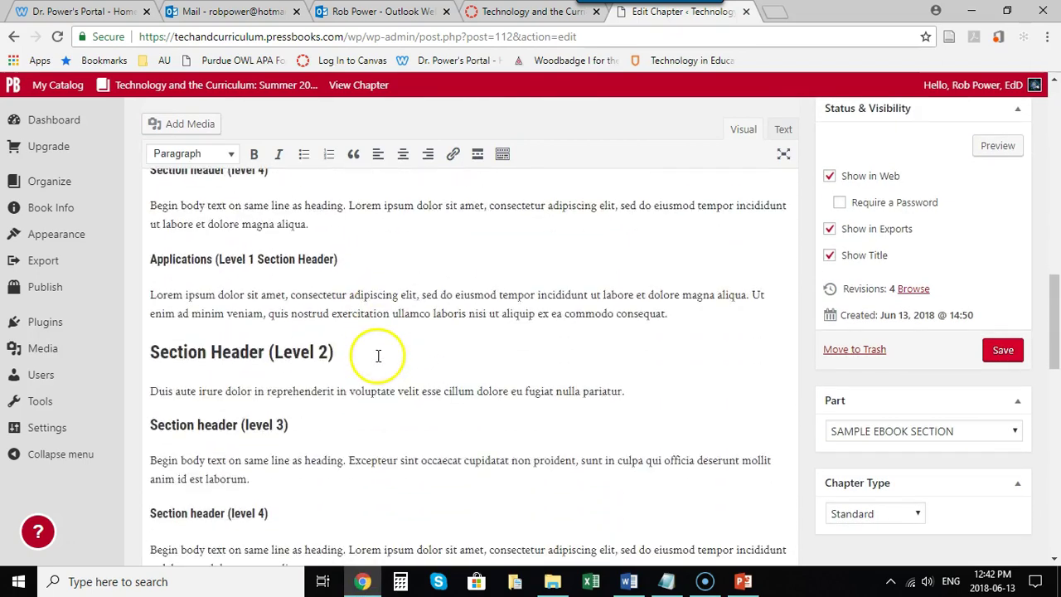
click(1003, 372)
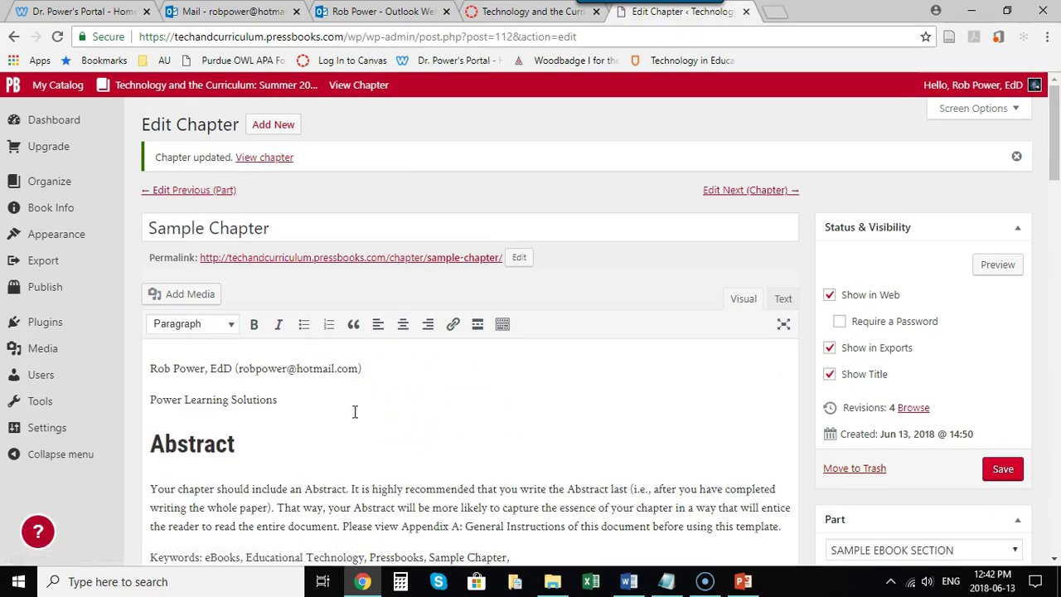
click(339, 407)
scroll(332, 412, down, 2)
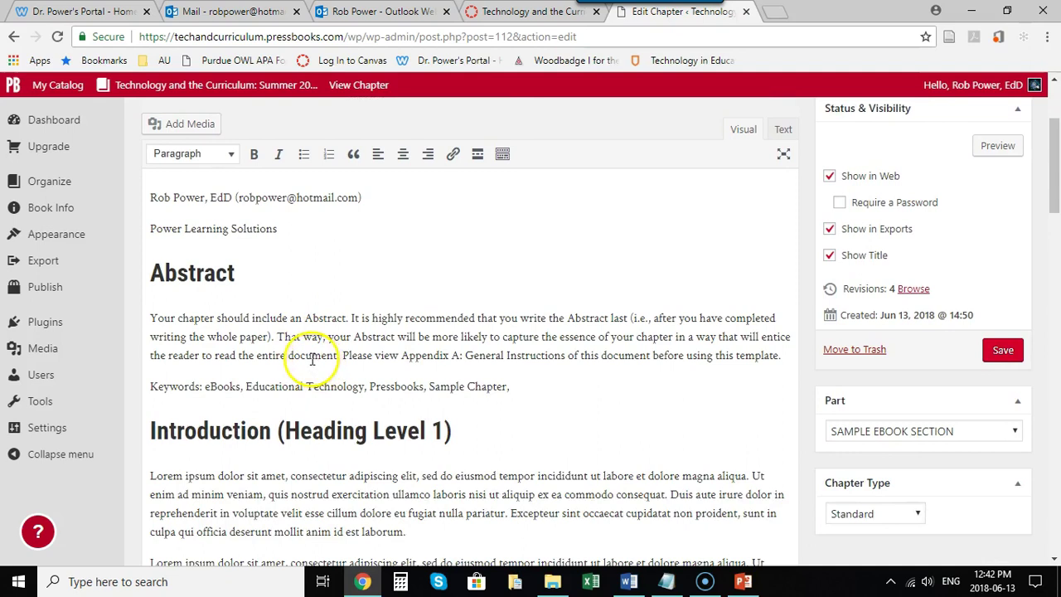
scroll(307, 358, down, 1)
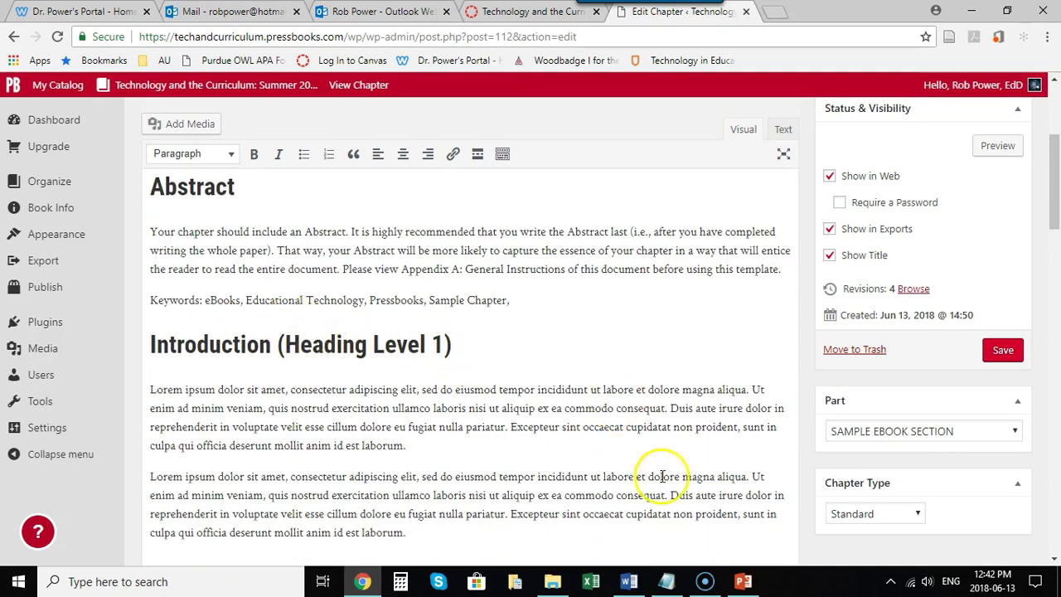
Step: In Word, go to the top of the Sample Chapter and scroll down to the Figure 1 cover art
click(628, 582)
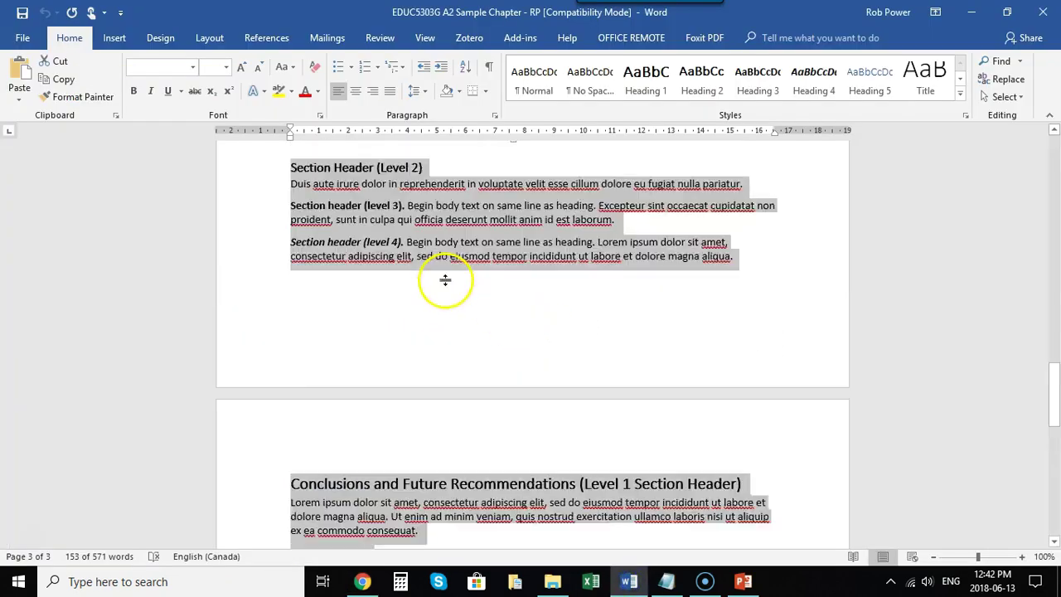
key(ctrl+Home)
click(499, 264)
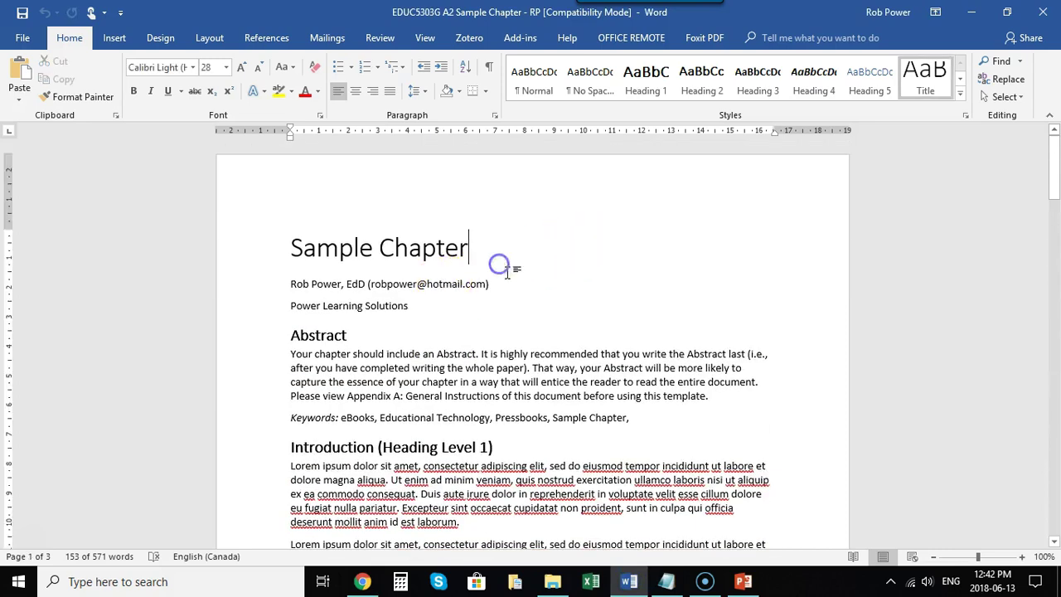
scroll(498, 274, down, 3)
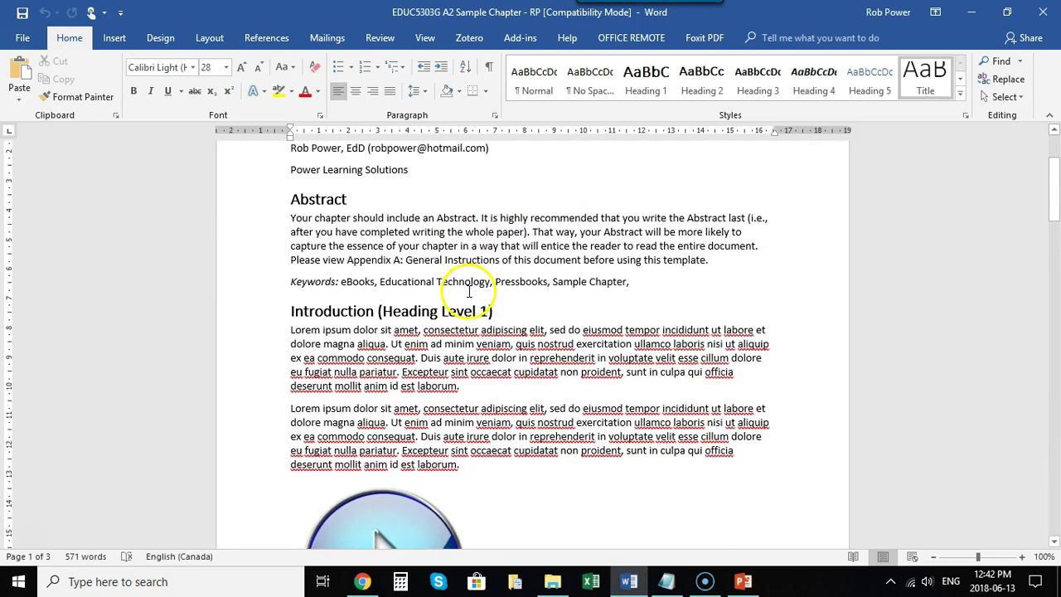
scroll(469, 291, down, 4)
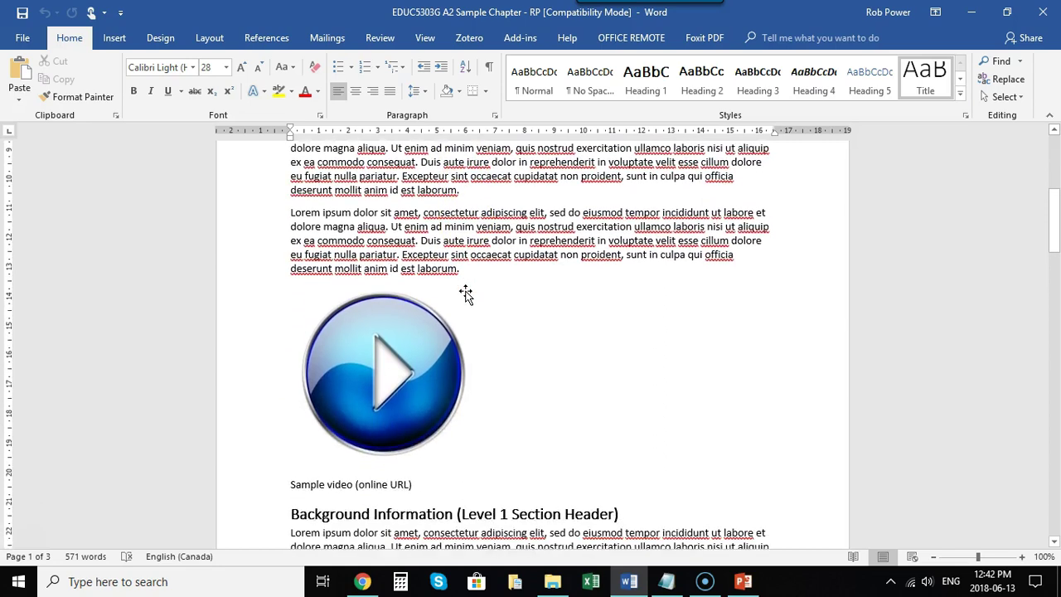
scroll(466, 293, down, 8)
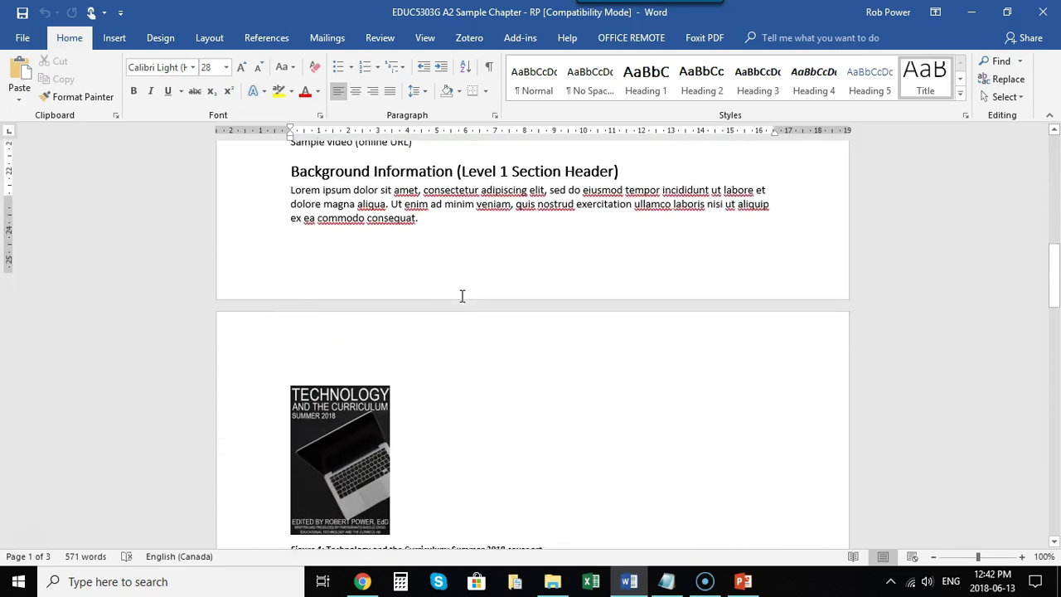
scroll(462, 296, down, 1)
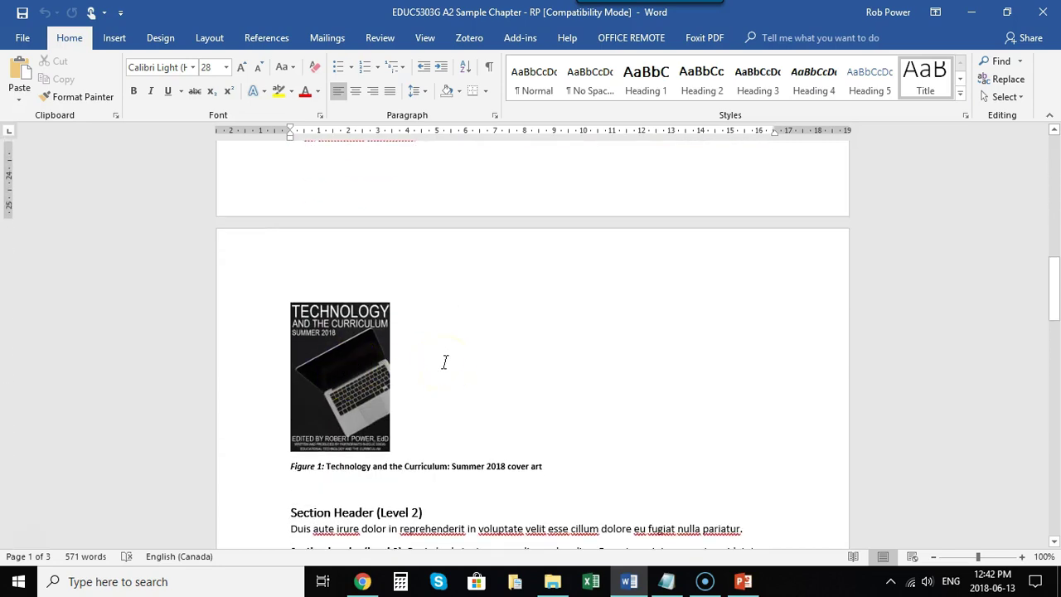
scroll(487, 357, down, 1)
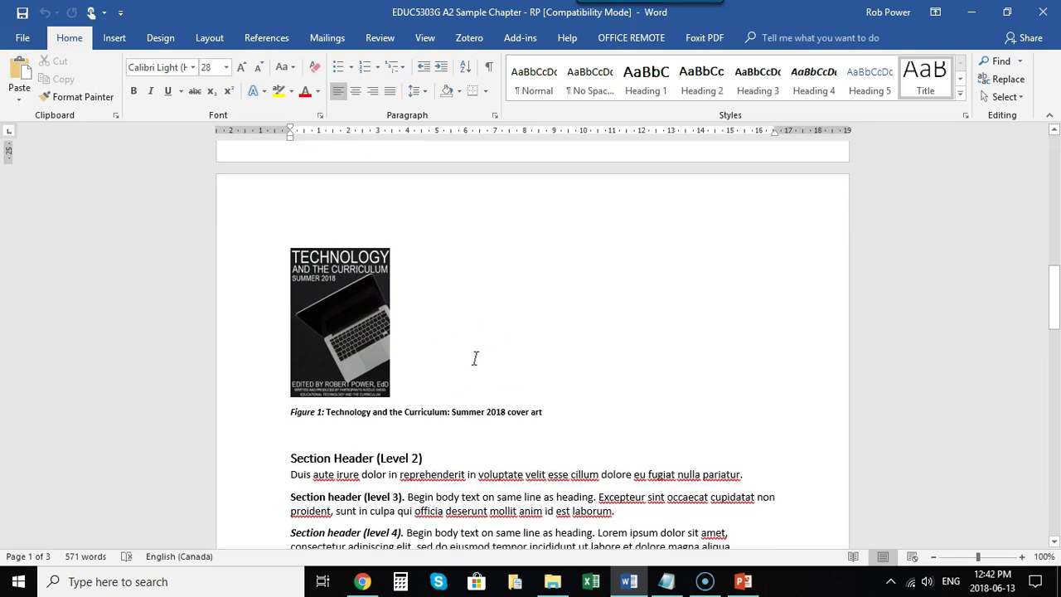
click(492, 362)
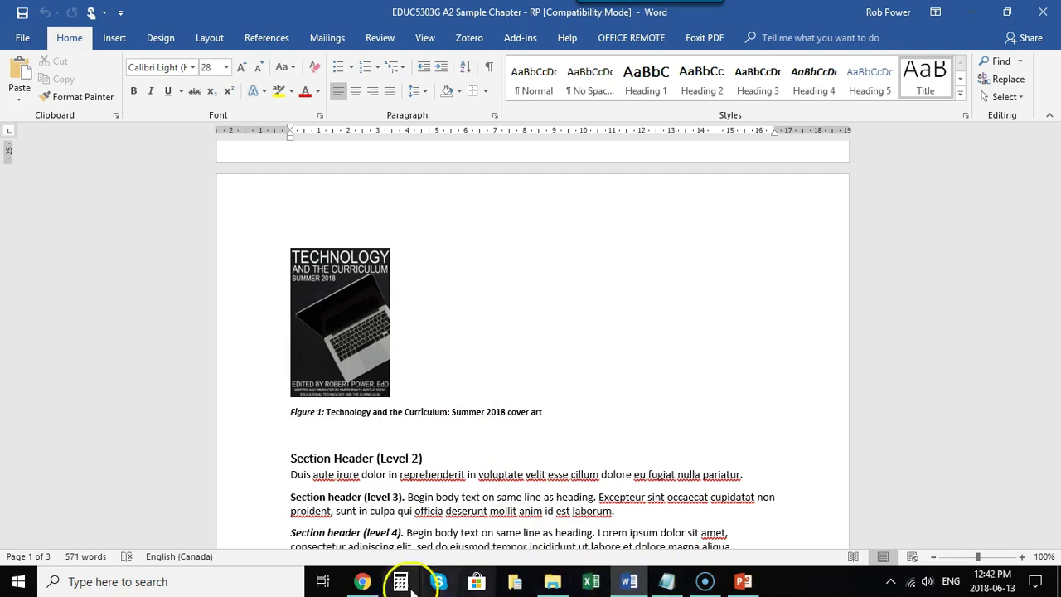
Step: Back in Pressbooks, open Add Media at the empty line above the Figure 1 caption
click(358, 581)
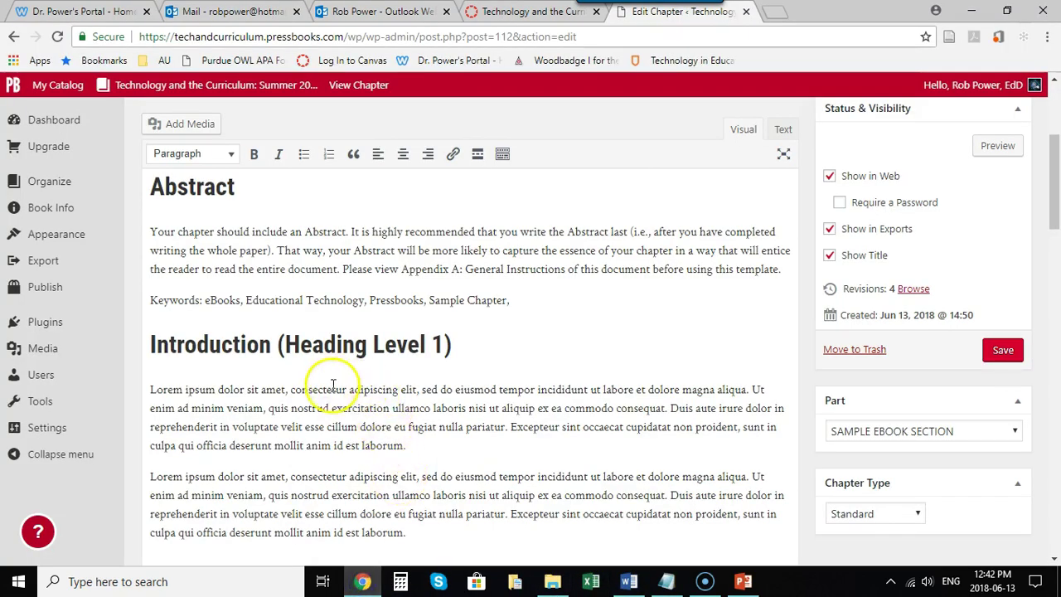
scroll(333, 385, down, 5)
scroll(248, 365, down, 1)
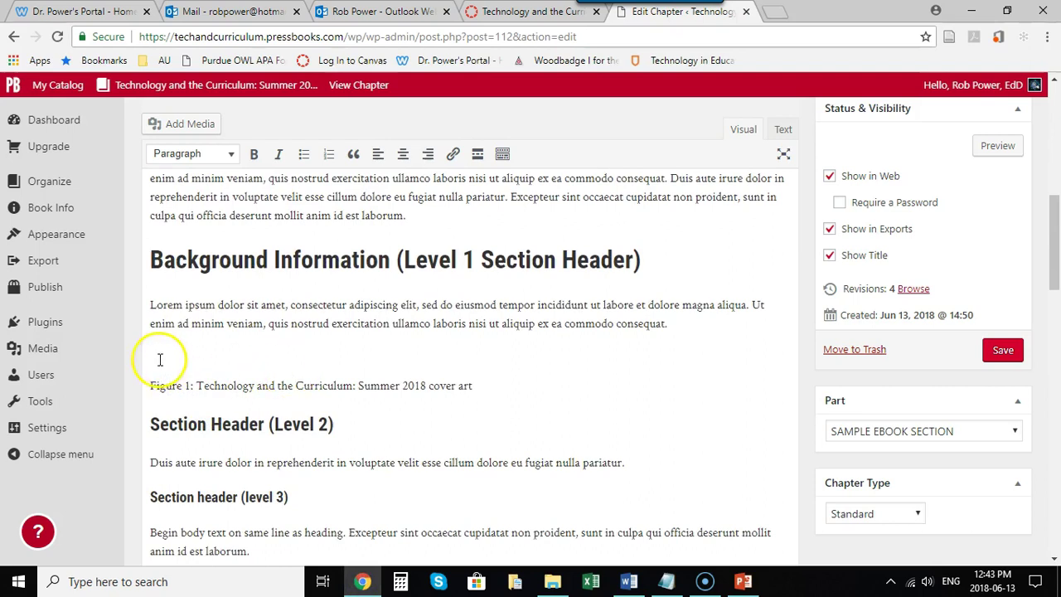
click(158, 358)
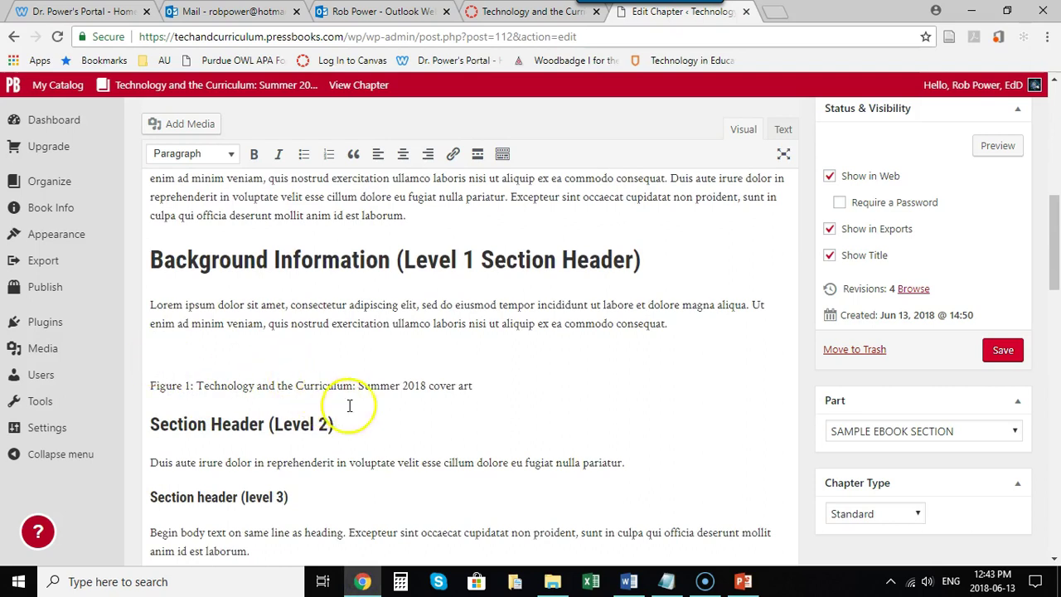
click(202, 124)
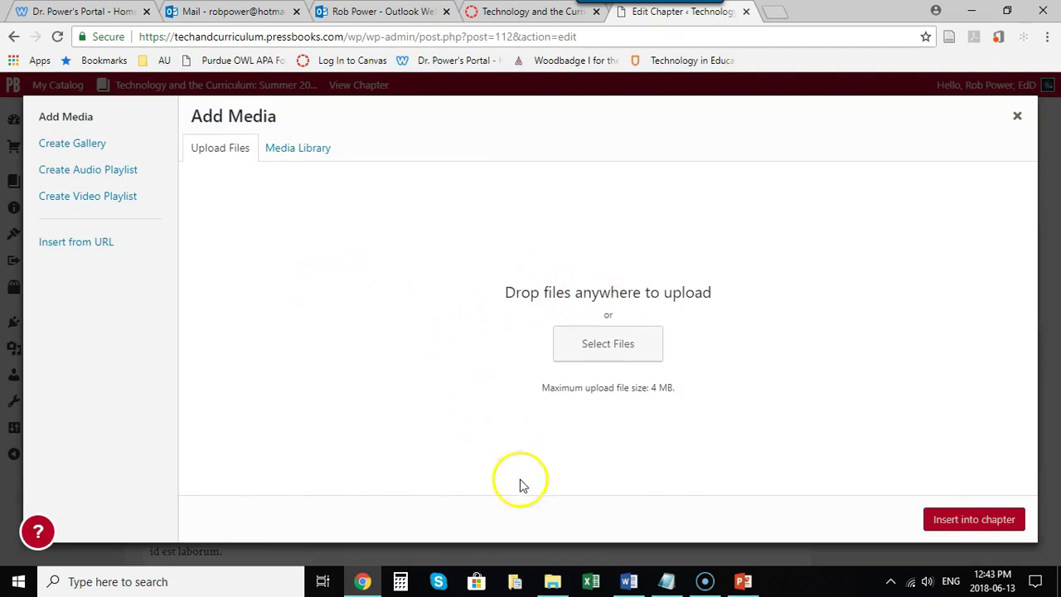
Step: Upload RP_SampleChapter_fig1.png from the images folder into the Pressbooks media library
click(553, 581)
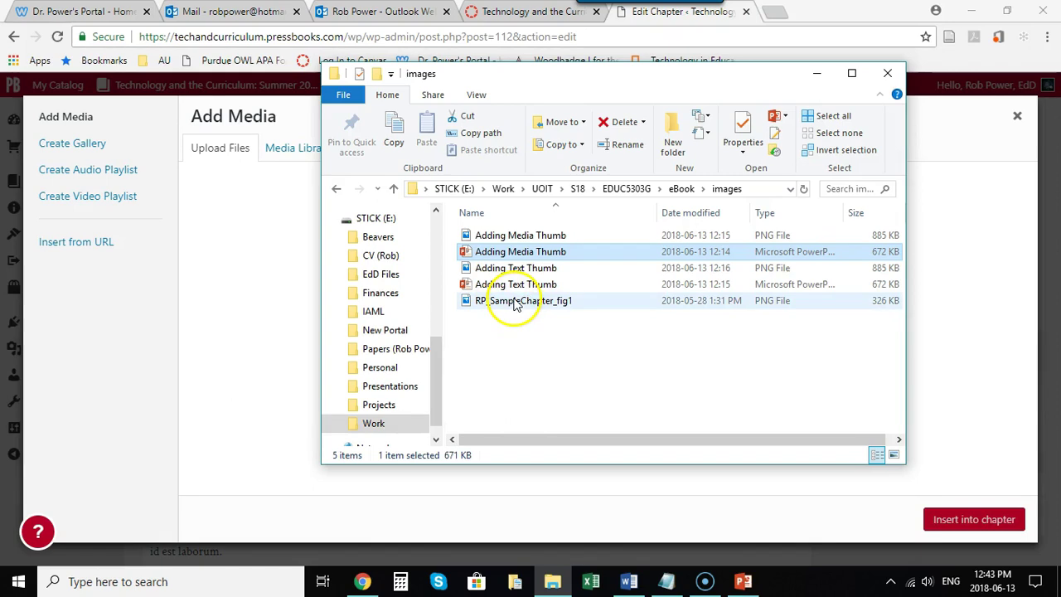
drag(510, 308, 315, 337)
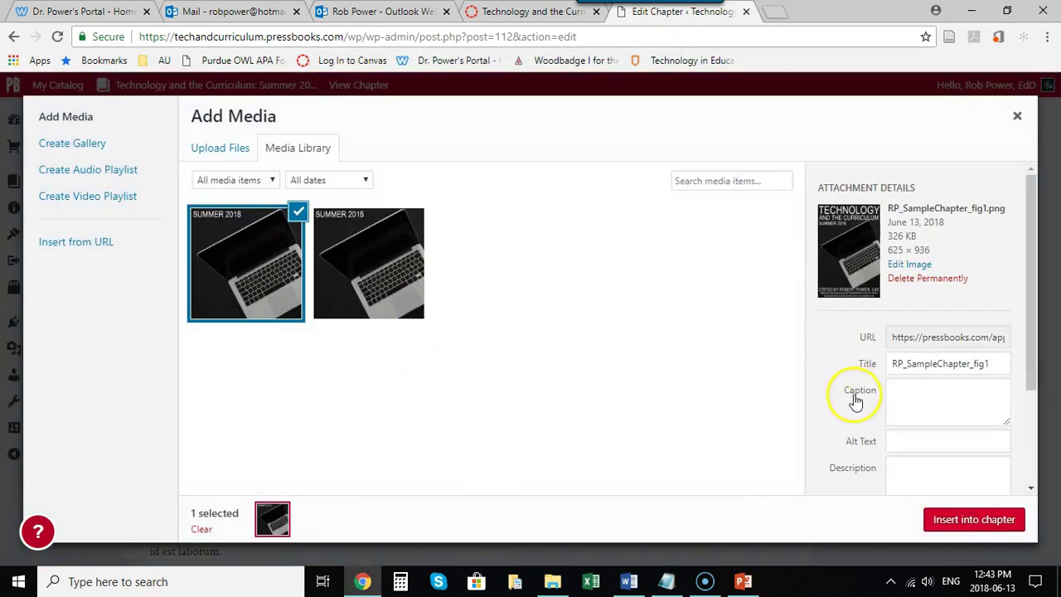
Step: Insert the cover image with alt text 'Cover art for the eBook', Left alignment and Medium size
scroll(846, 340, down, 1)
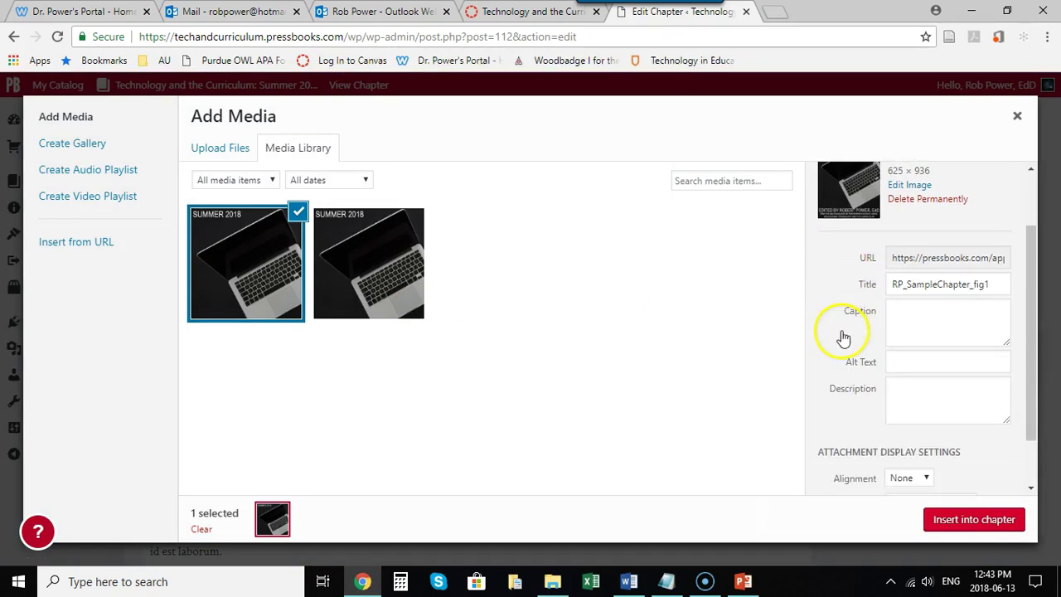
click(894, 365)
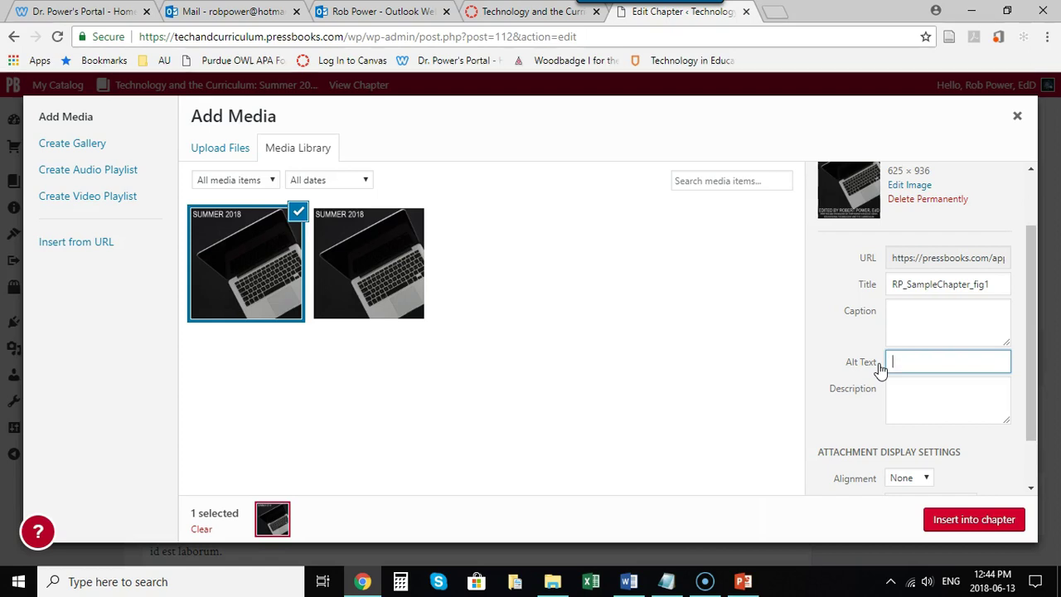
text(Cover)
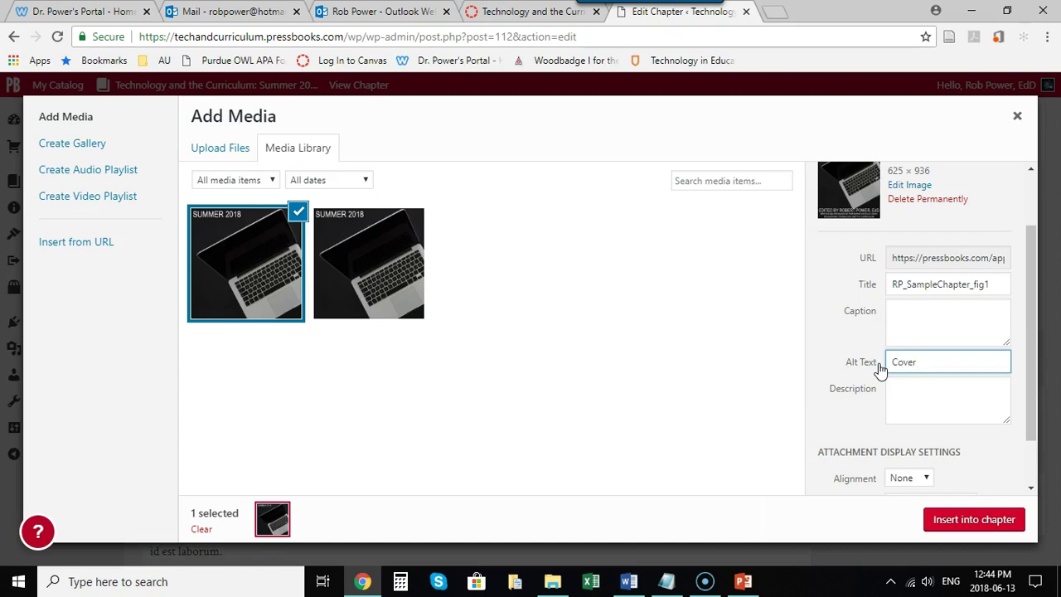
text( art for the eBook)
scroll(908, 429, down, 1)
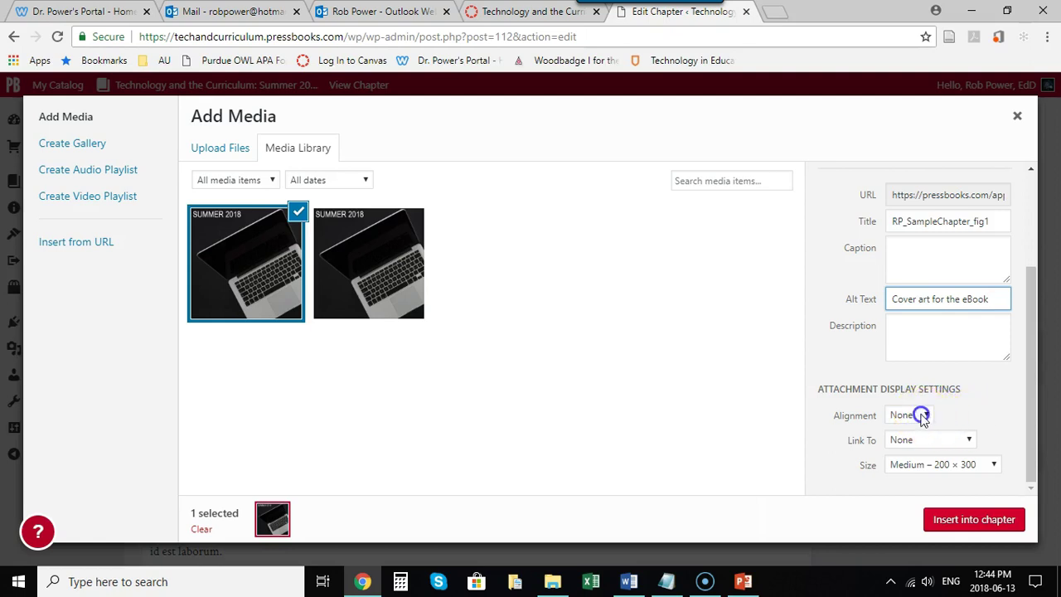
click(926, 416)
click(916, 438)
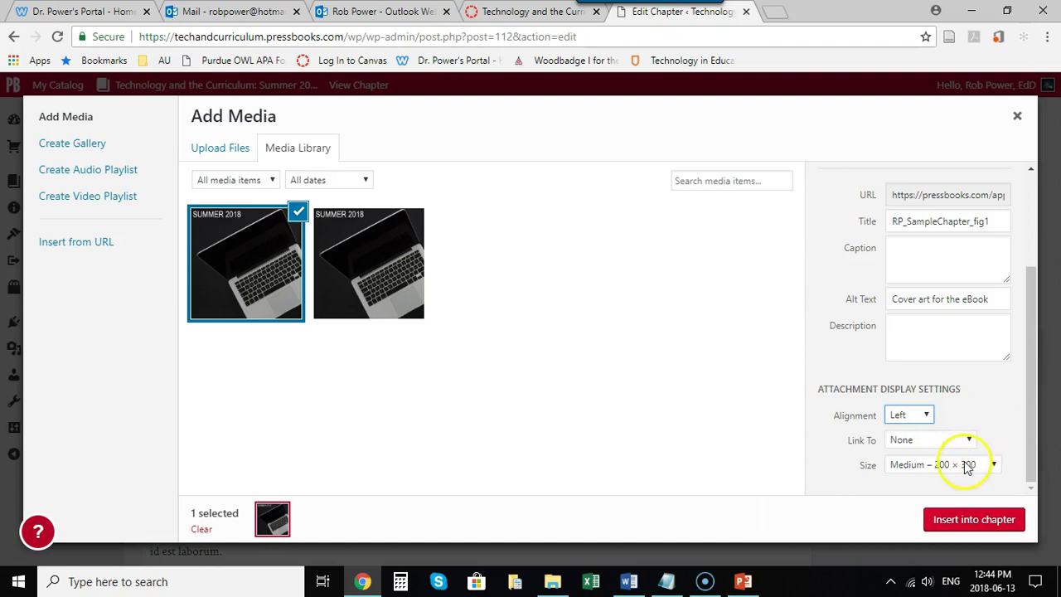
click(992, 466)
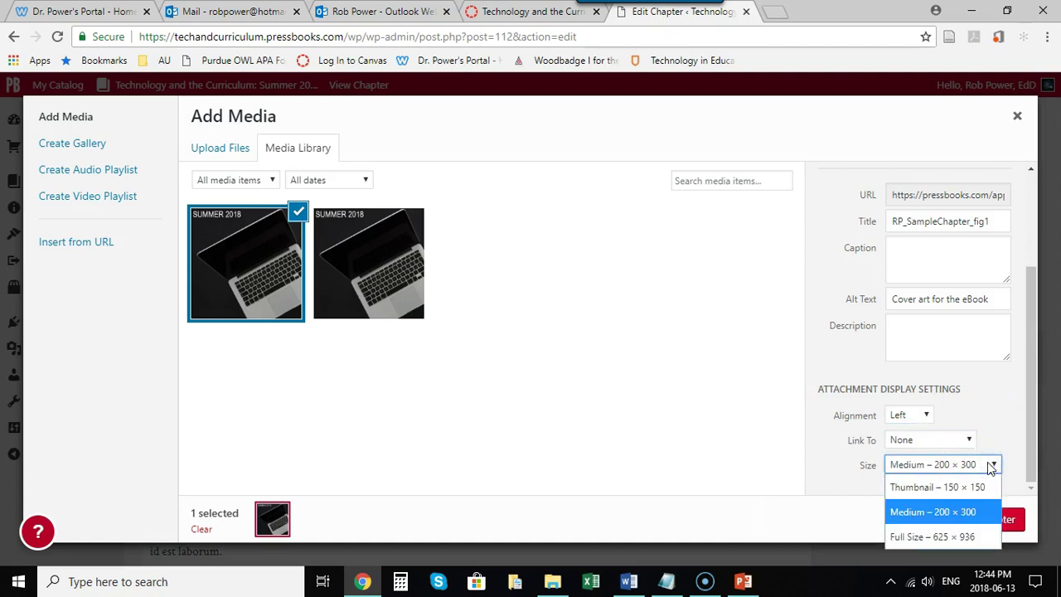
click(998, 433)
click(950, 522)
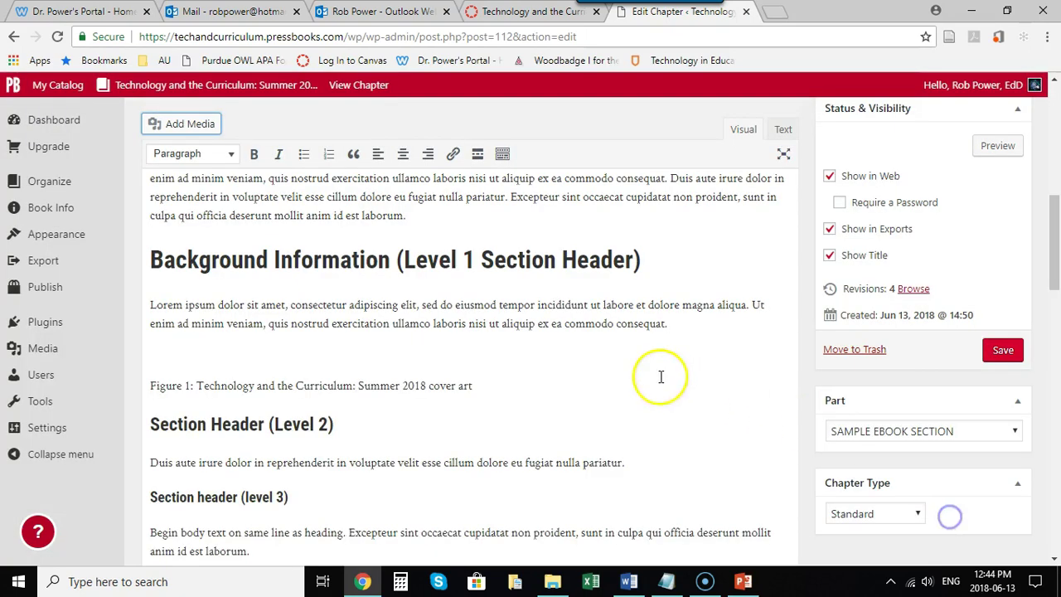
Step: Move the Figure 1 caption onto its own line below the cover image, keeping Paragraph style
scroll(599, 368, down, 2)
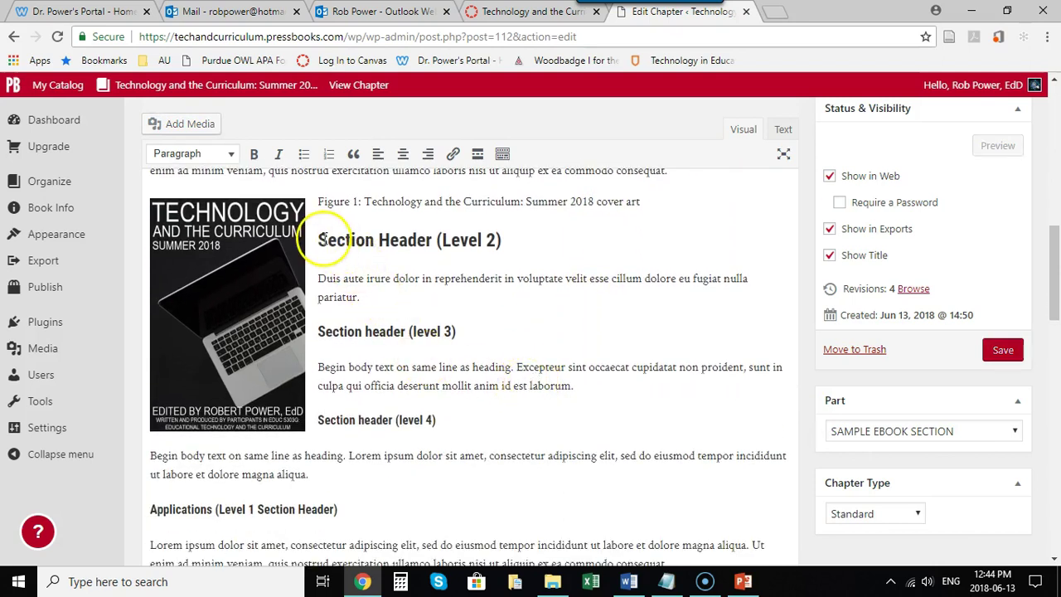
click(320, 204)
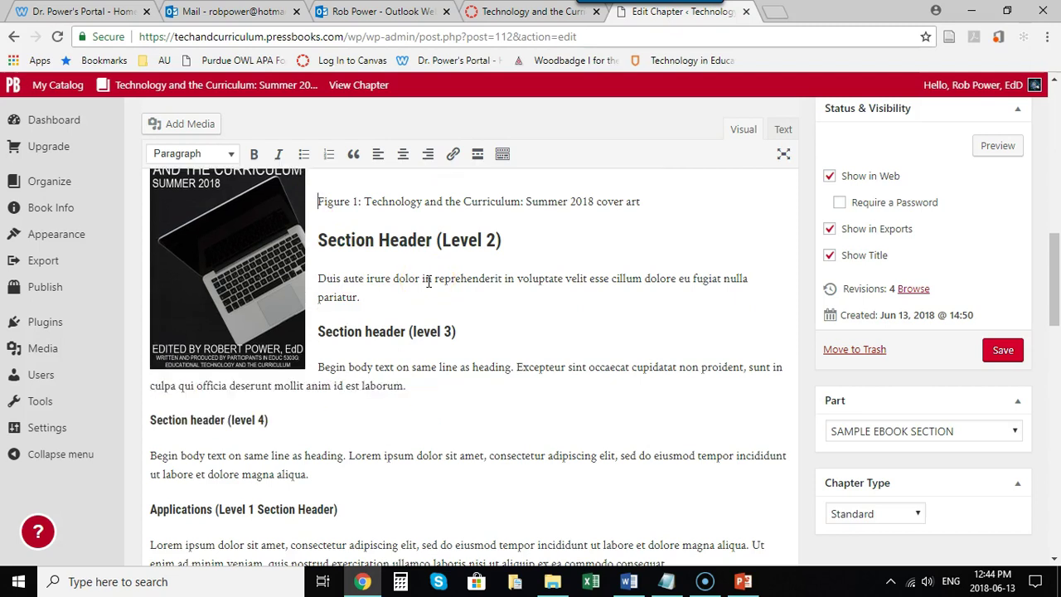
key(Return)
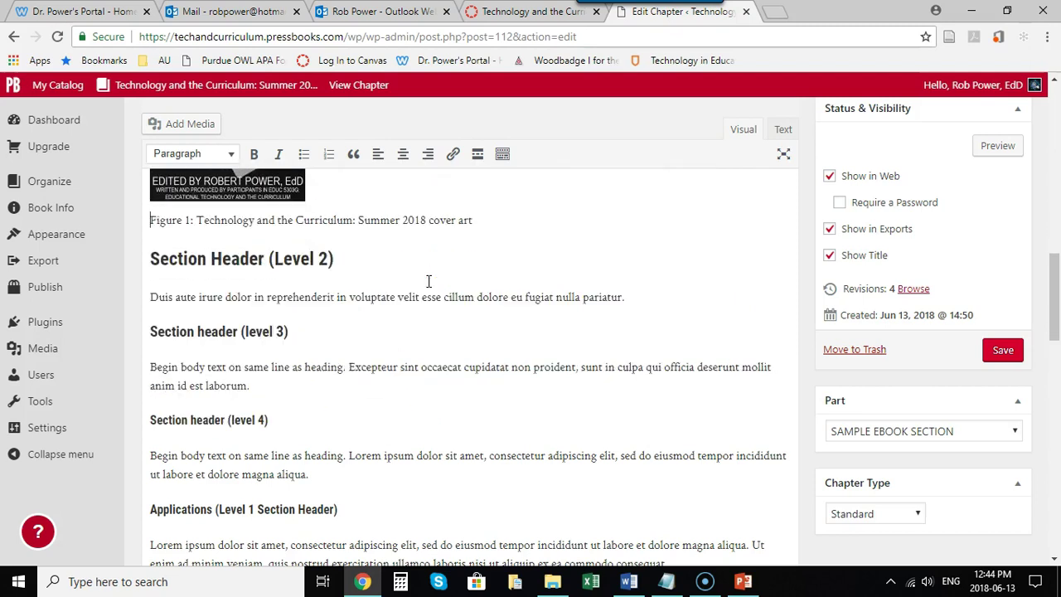
click(421, 280)
scroll(422, 278, up, 2)
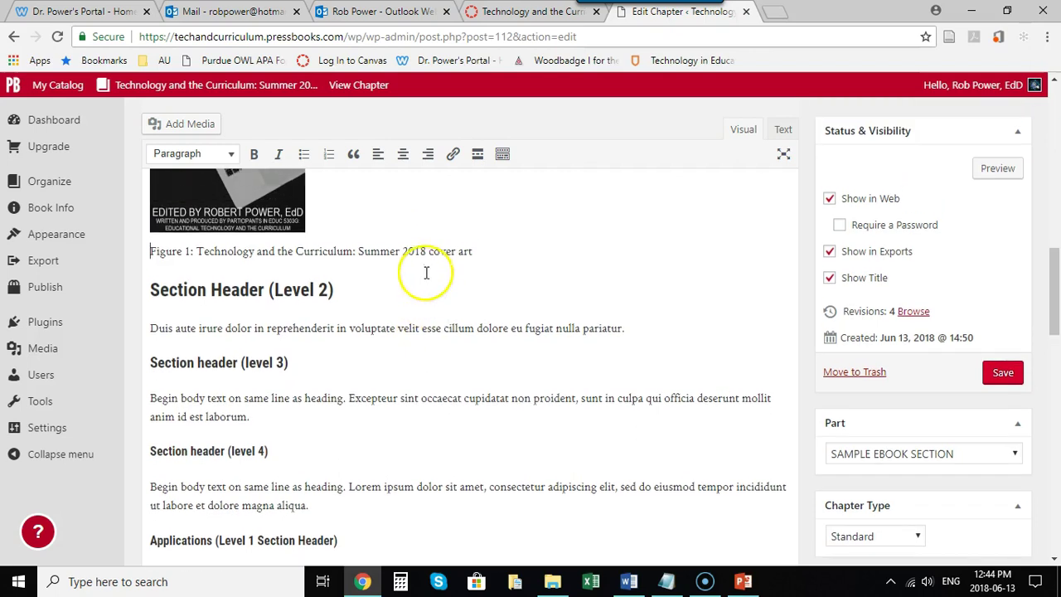
scroll(421, 279, up, 2)
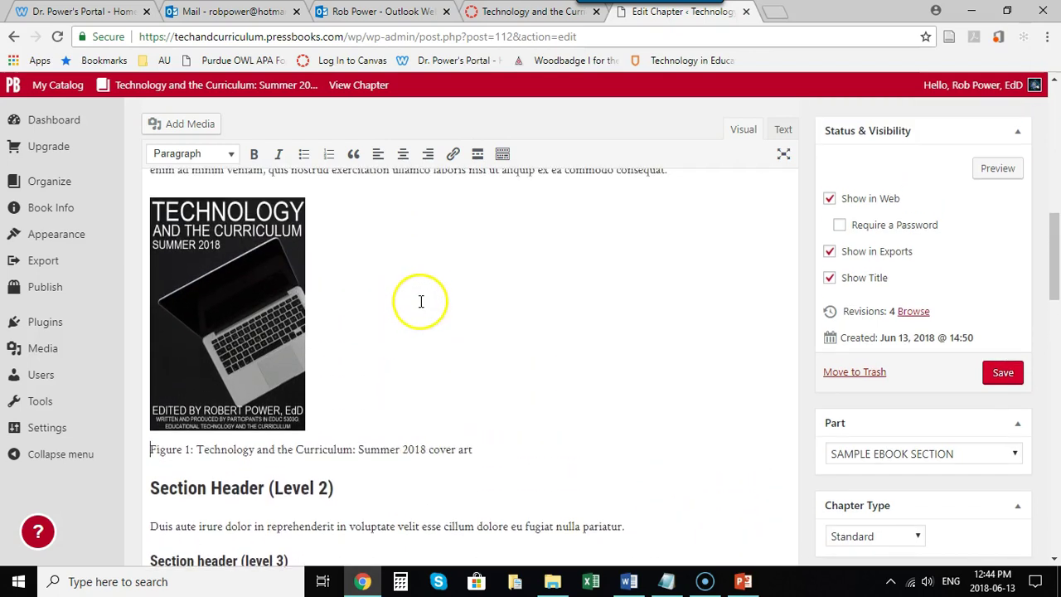
drag(472, 449, 146, 455)
click(231, 155)
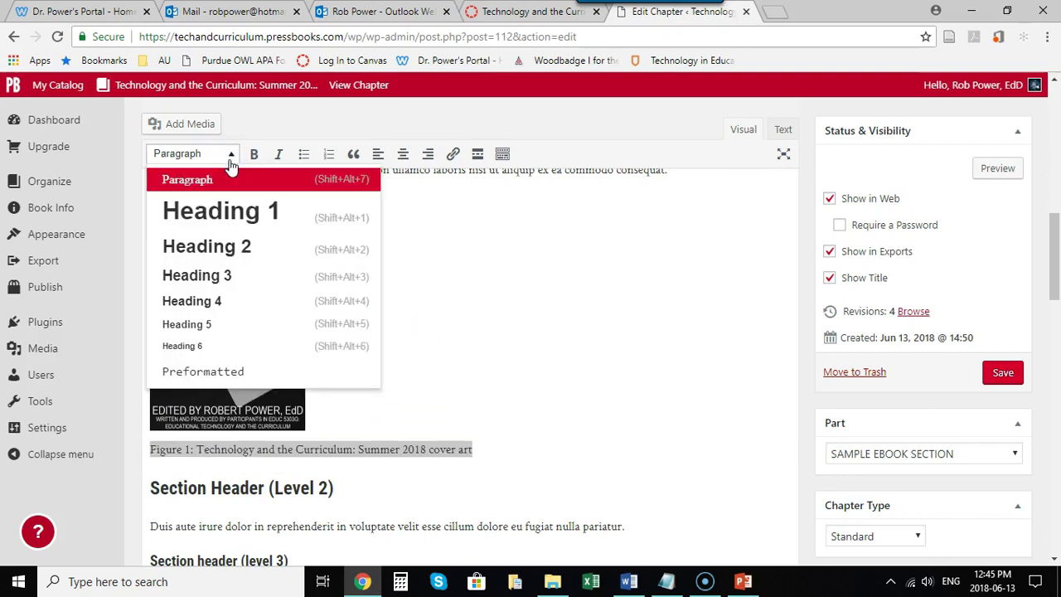
click(434, 208)
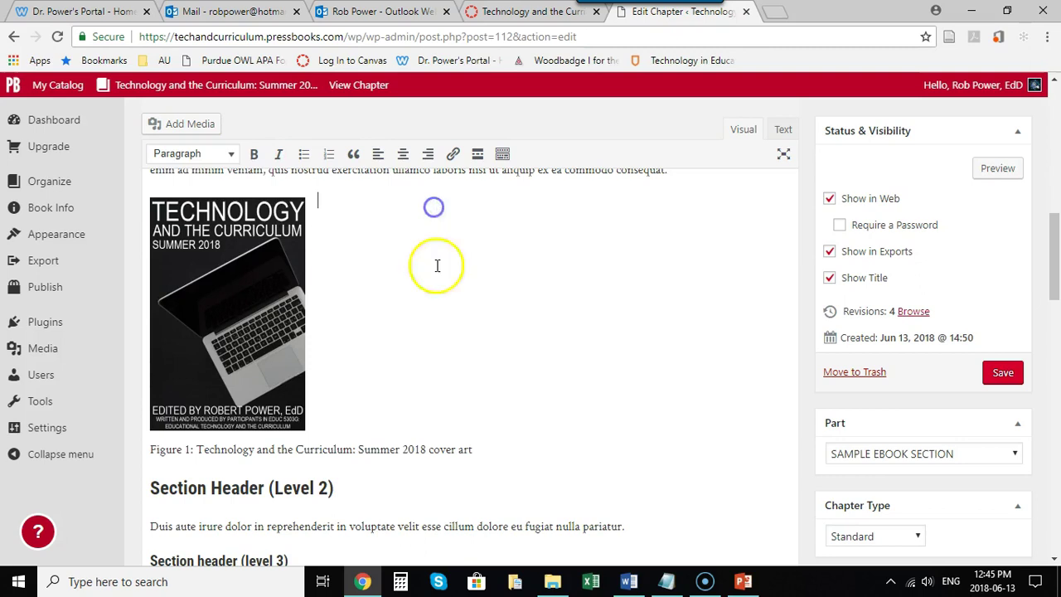
scroll(357, 396, up, 2)
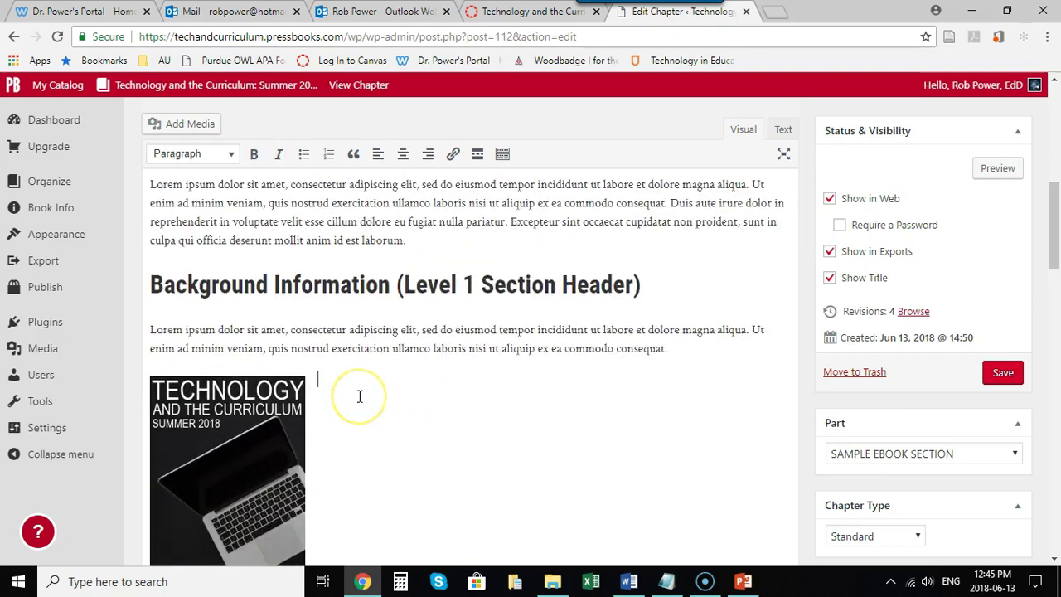
scroll(360, 397, down, 2)
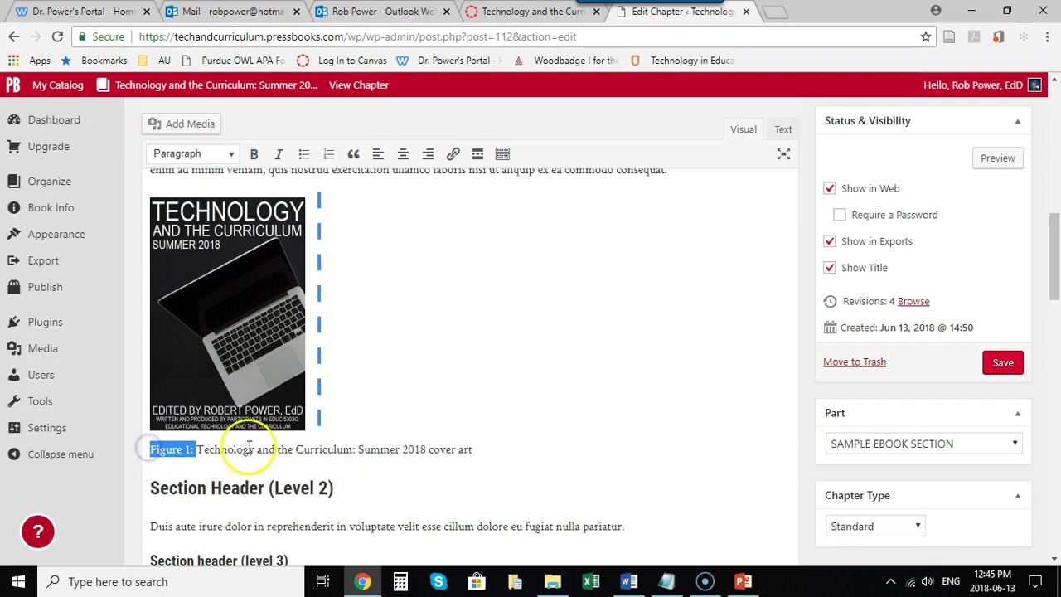
Step: Italicize the 'Figure 1:' label in the caption and save the chapter
click(214, 452)
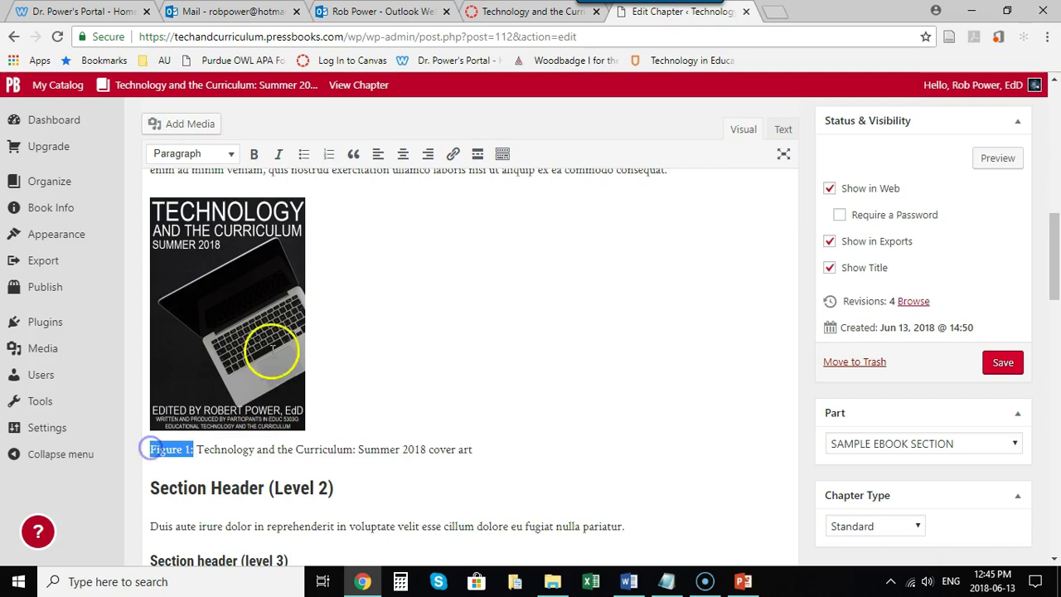
click(279, 155)
click(419, 348)
click(1004, 361)
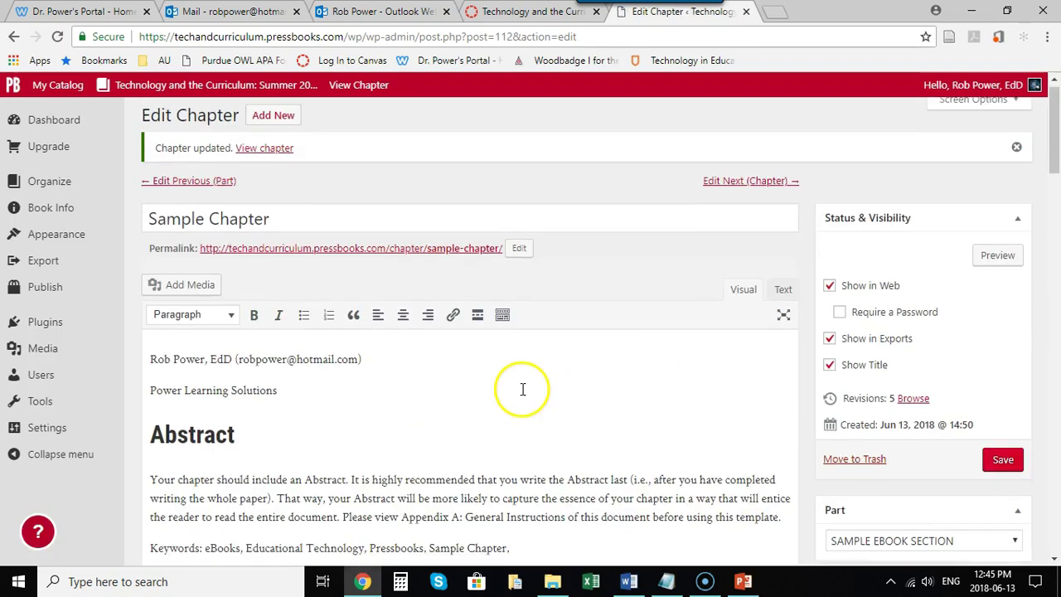
Step: Scroll the saved chapter to check the cover image and italic caption under Background Information
scroll(450, 403, down, 10)
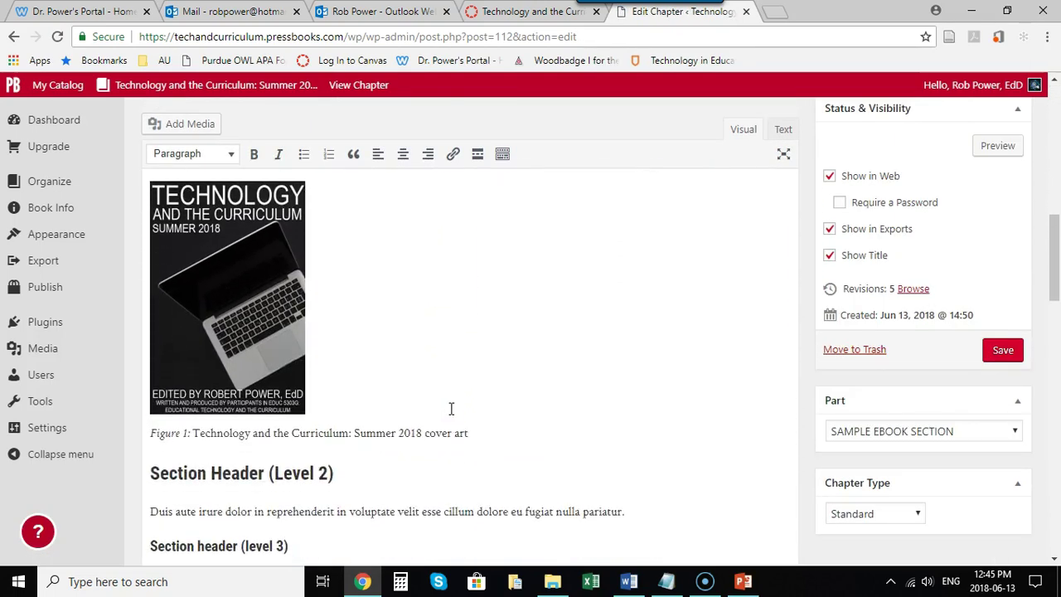
scroll(451, 408, up, 3)
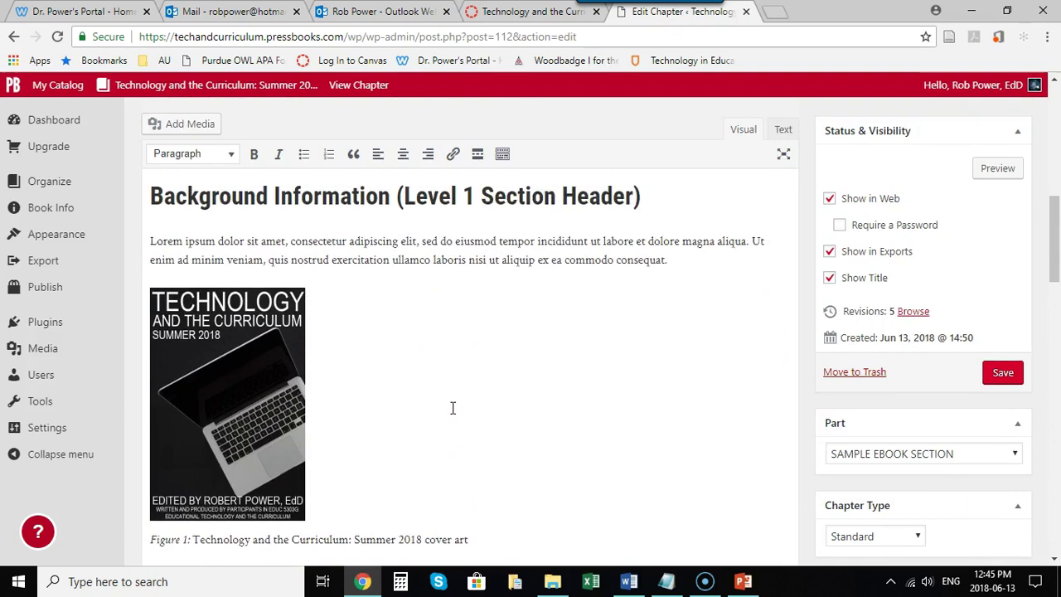
Step: Preview the Sample Chapter in a new tab, check the cover figure, then return to the editor
click(995, 170)
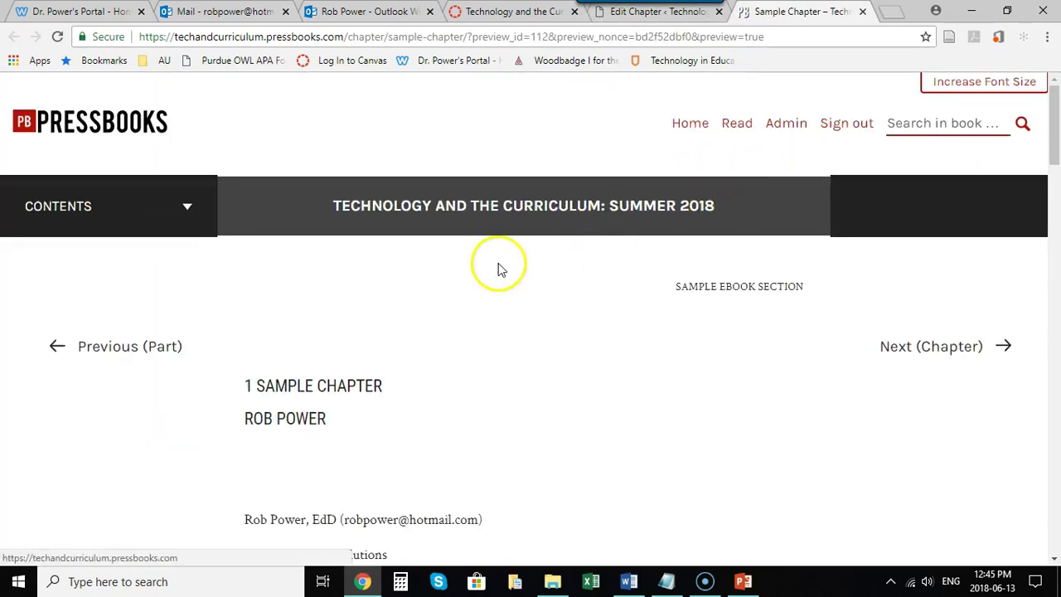
scroll(493, 362, down, 4)
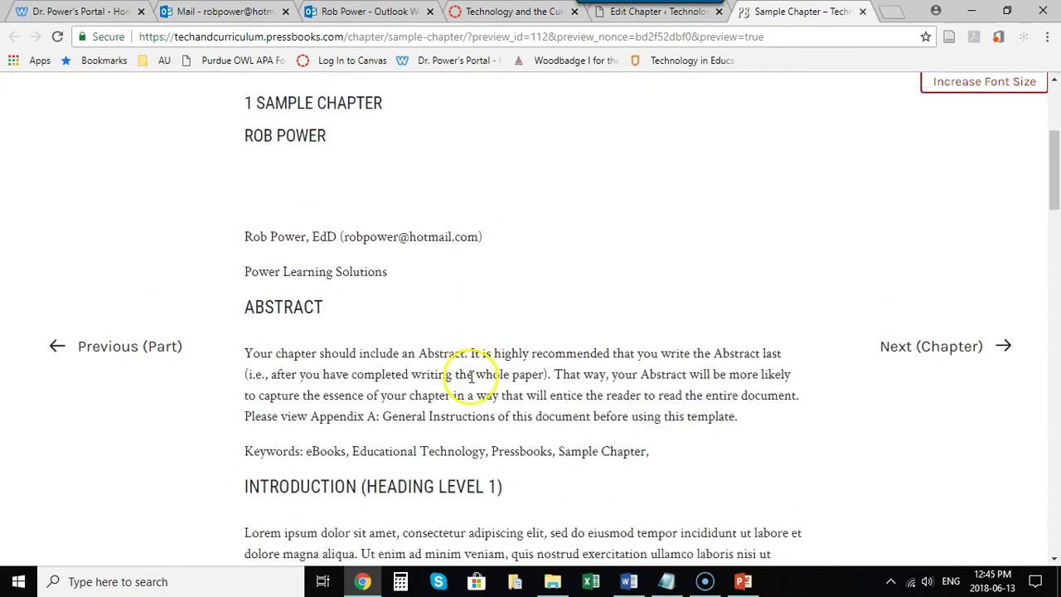
scroll(469, 379, down, 7)
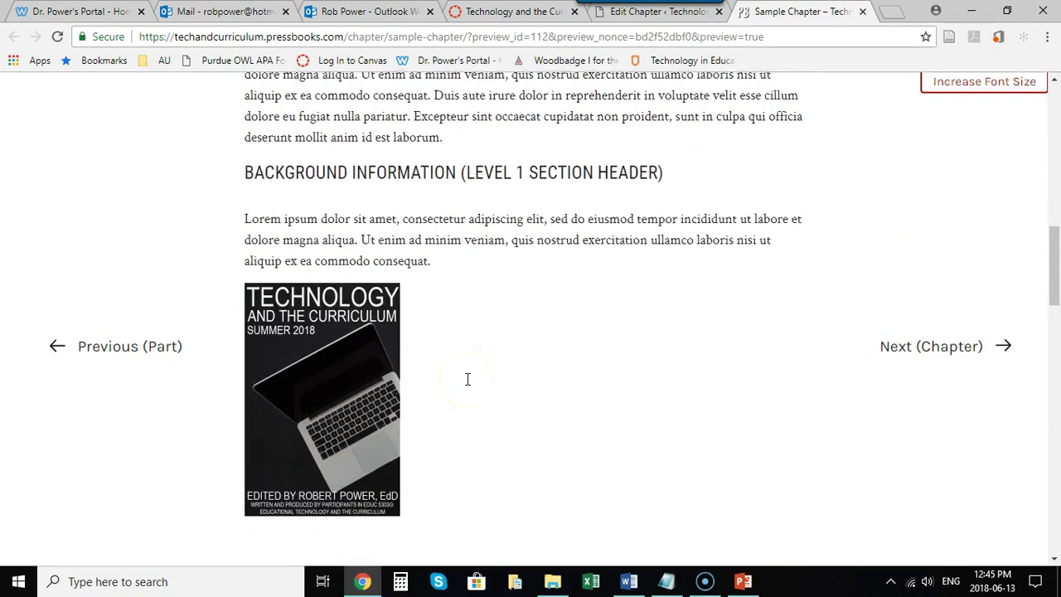
scroll(468, 382, down, 4)
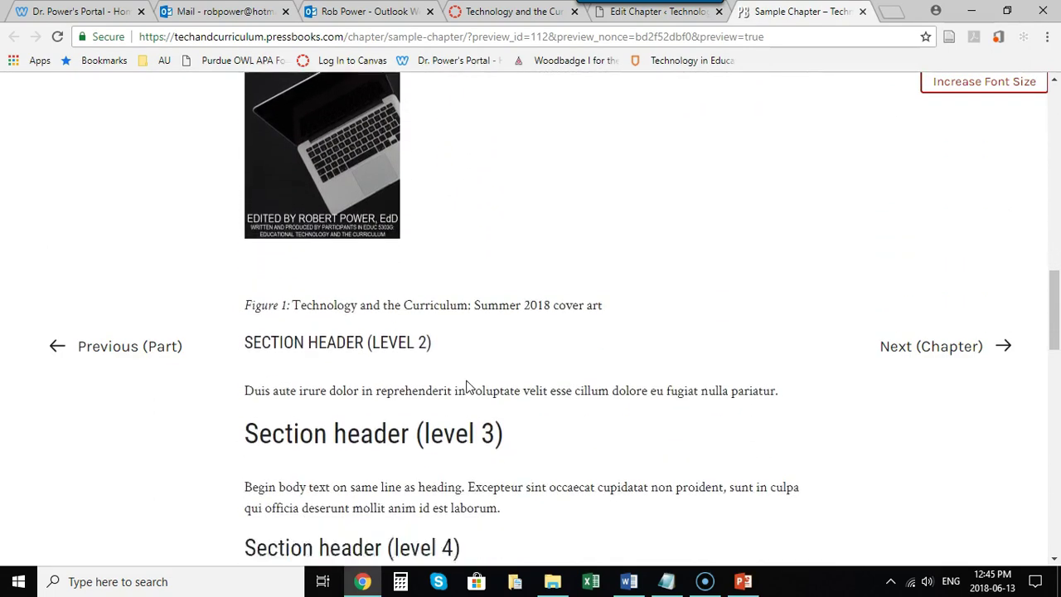
scroll(467, 387, down, 2)
click(623, 224)
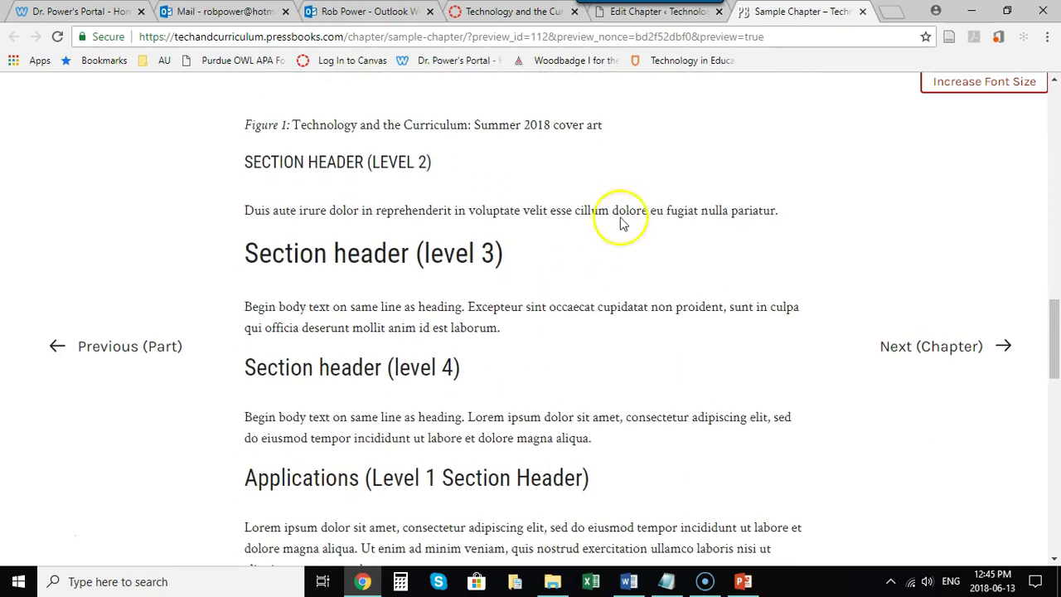
click(655, 17)
scroll(404, 310, up, 2)
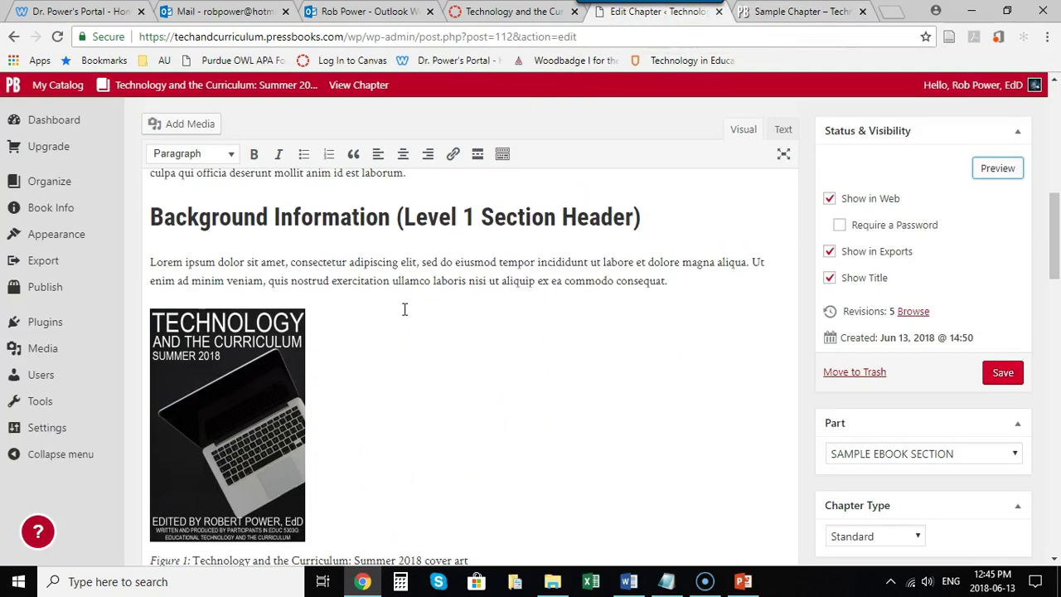
scroll(405, 309, down, 4)
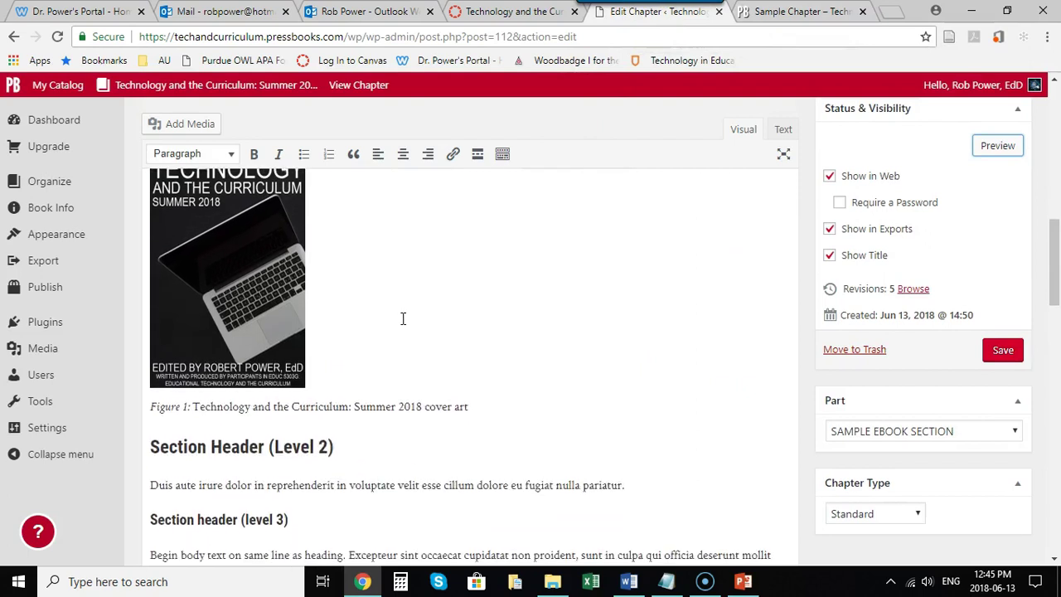
Step: In Word, scroll up to the play-button image captioned 'Sample video (online URL)'
click(628, 581)
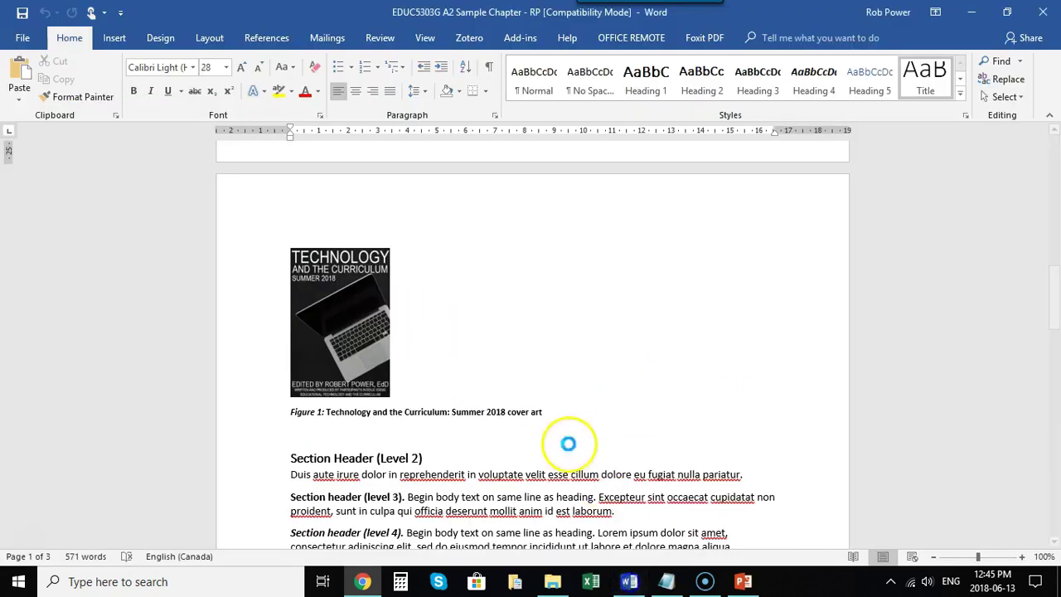
scroll(517, 388, up, 7)
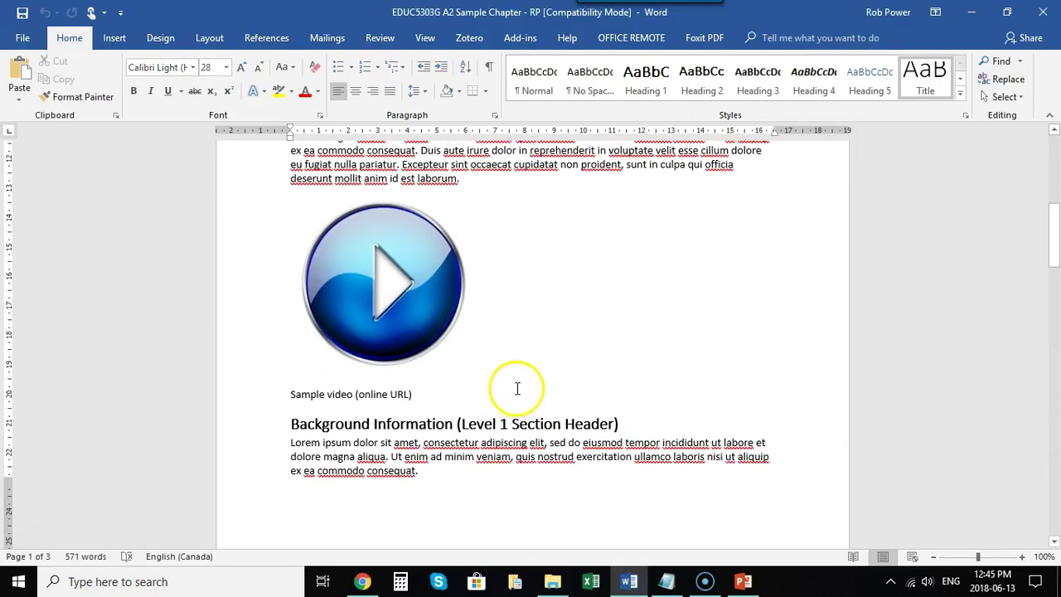
scroll(533, 355, up, 1)
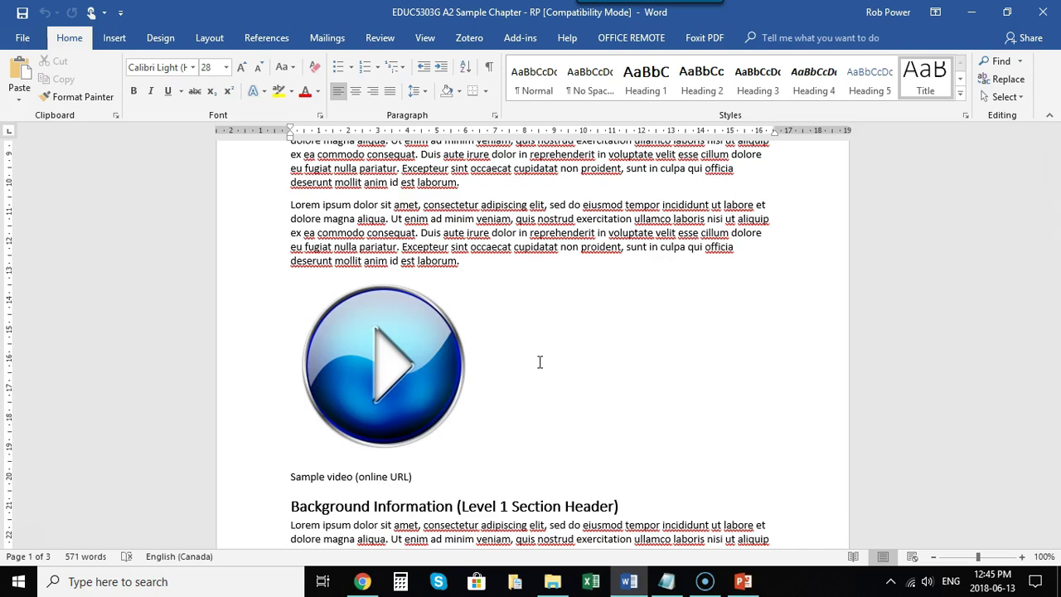
click(558, 371)
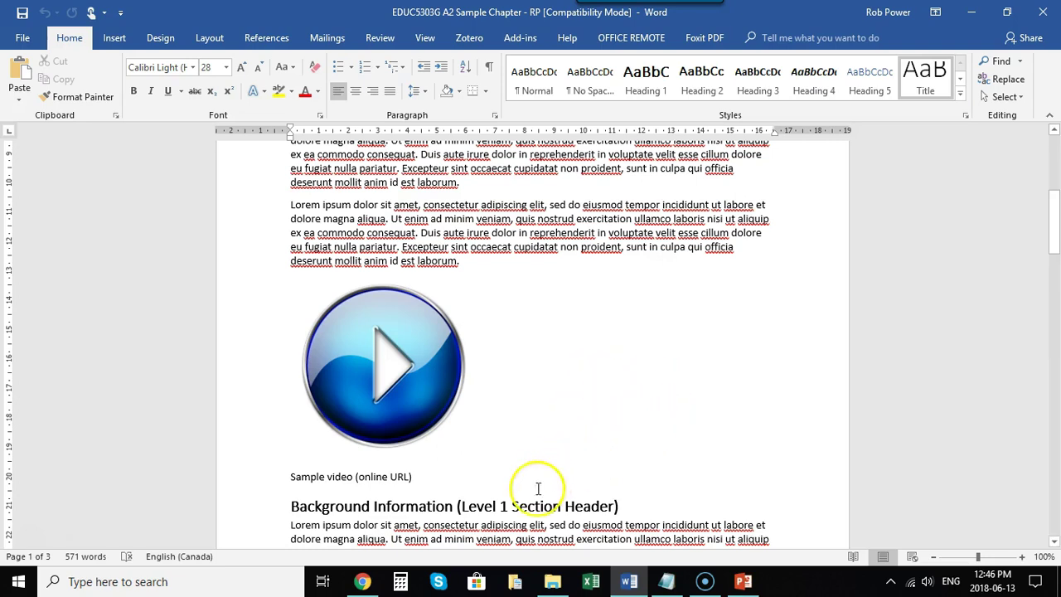
Step: In Pressbooks, add an empty line after the second Introduction paragraph for the video
click(361, 578)
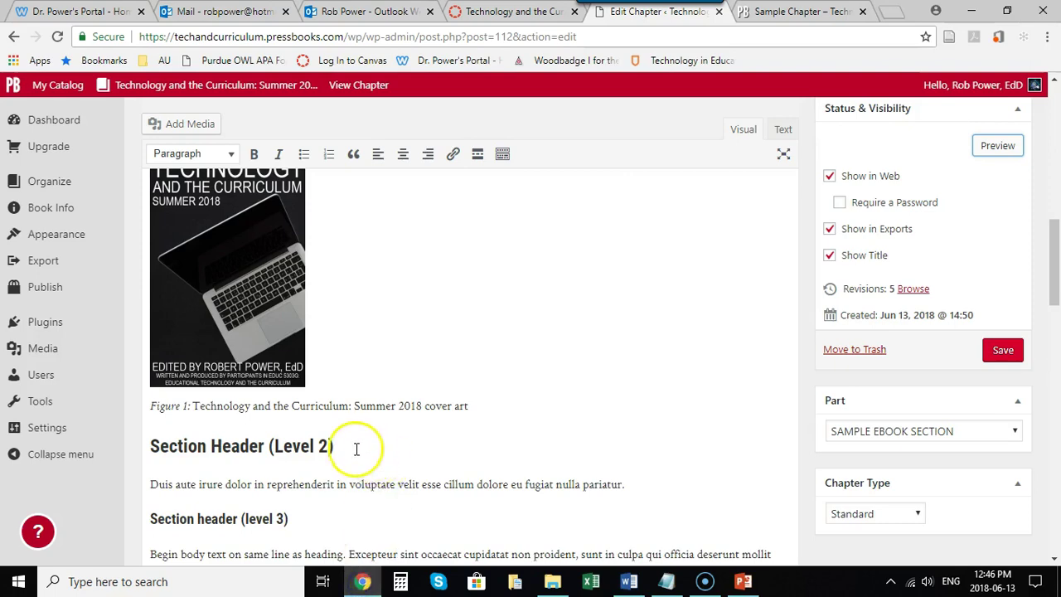
scroll(355, 446, up, 4)
scroll(332, 378, down, 1)
scroll(325, 375, up, 4)
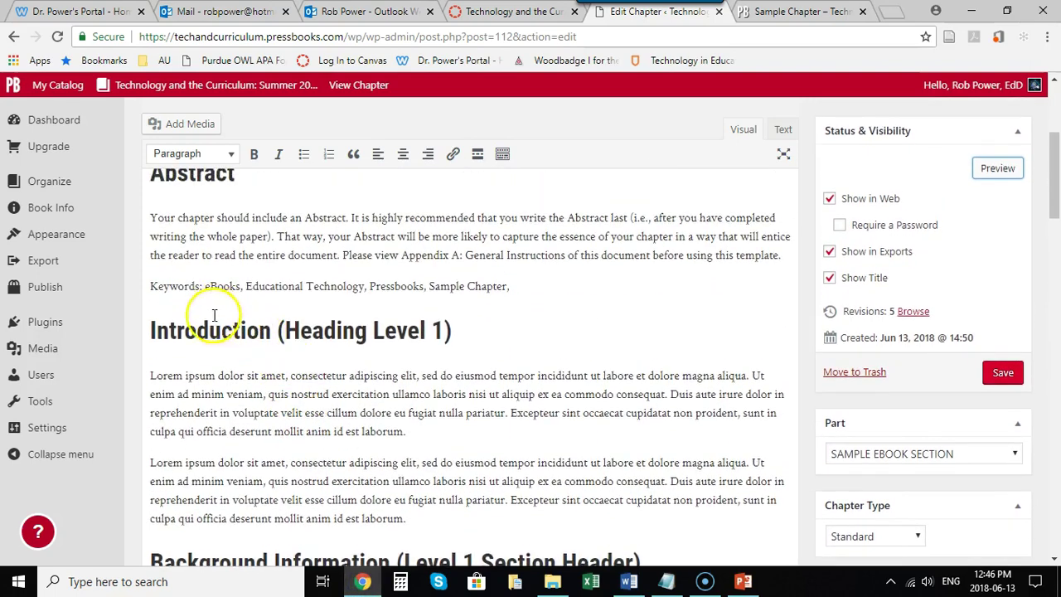
scroll(232, 348, down, 2)
click(460, 442)
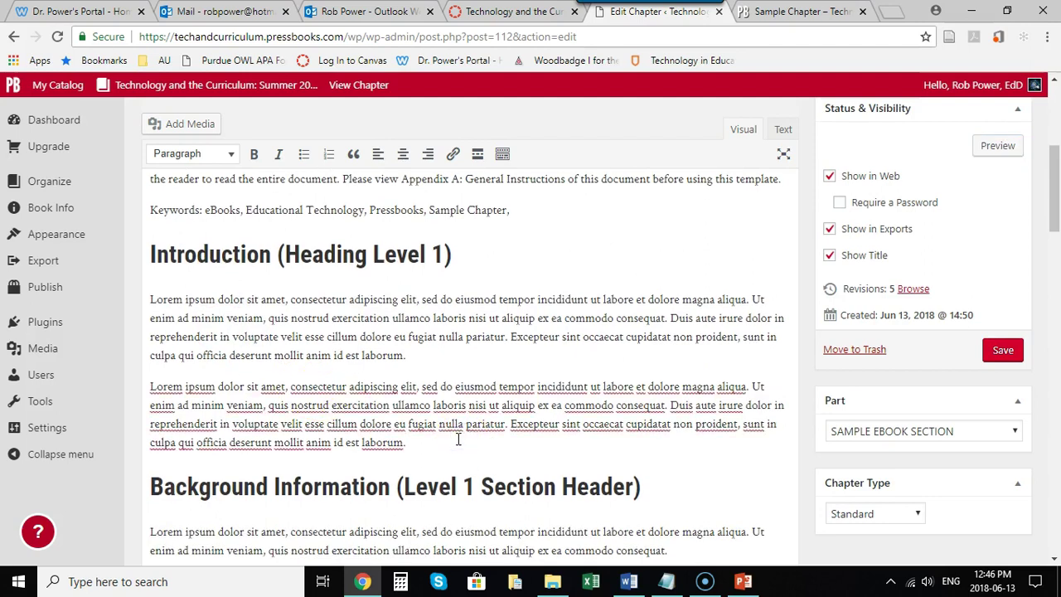
key(Return)
key(Return)
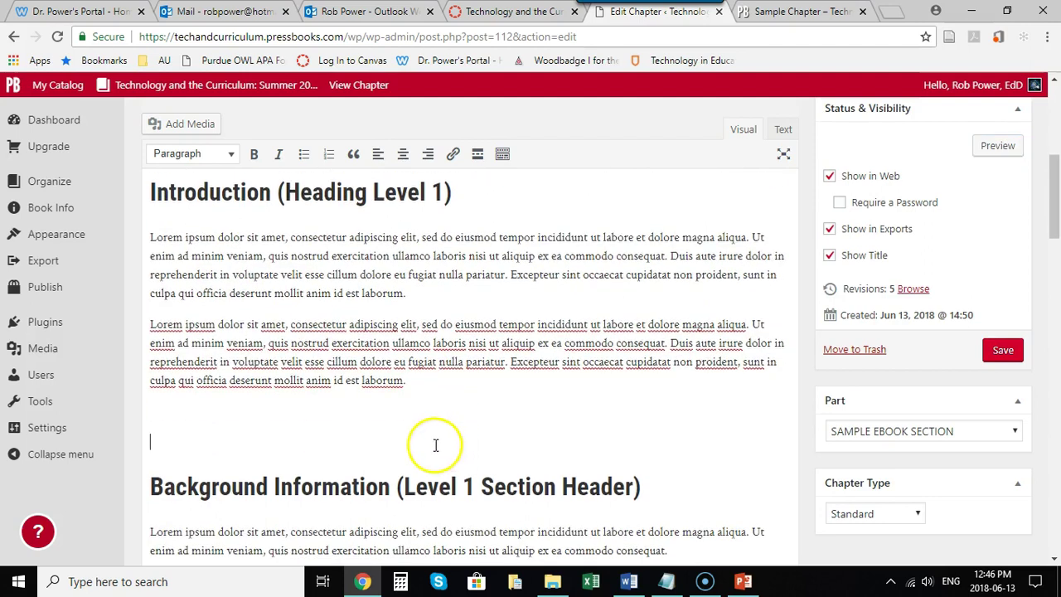
Step: Upload Hi-There-Meet-Rob-Power-low-res.mp4 from the media folder and insert it as an embedded player
click(184, 123)
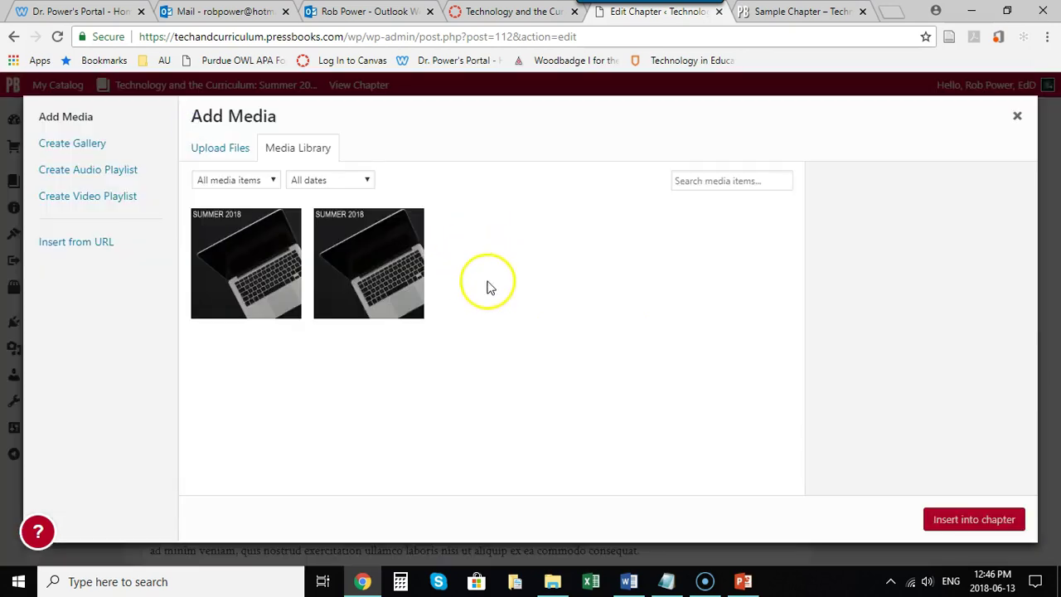
click(554, 581)
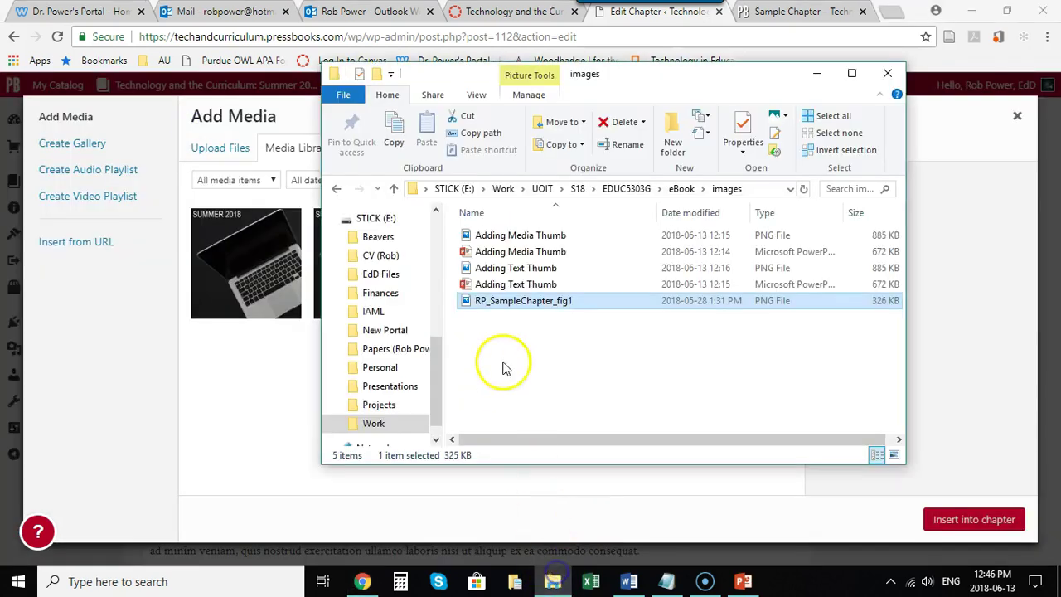
click(681, 189)
double_click(497, 301)
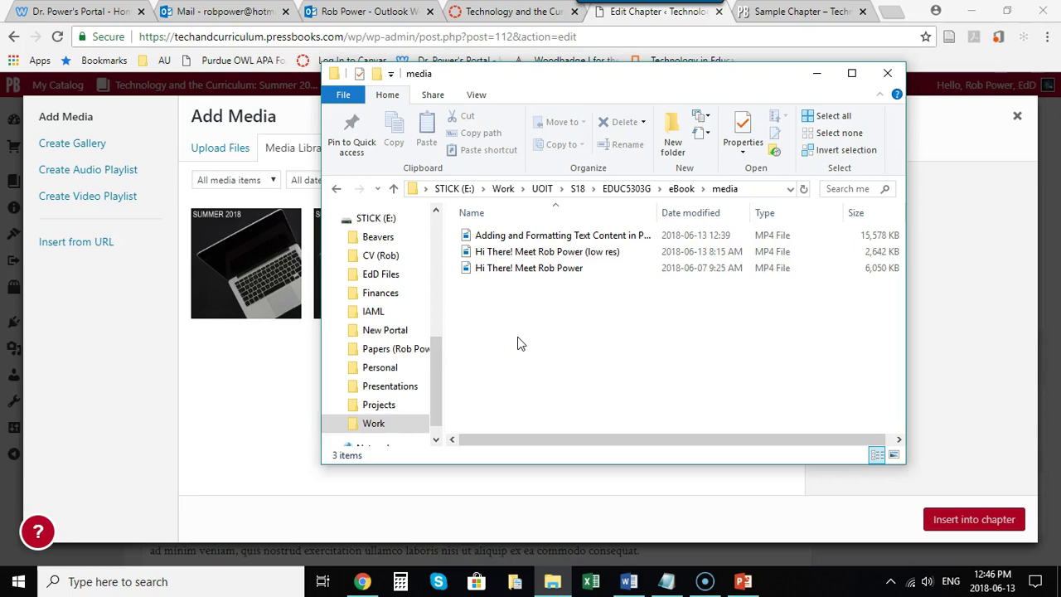
click(558, 314)
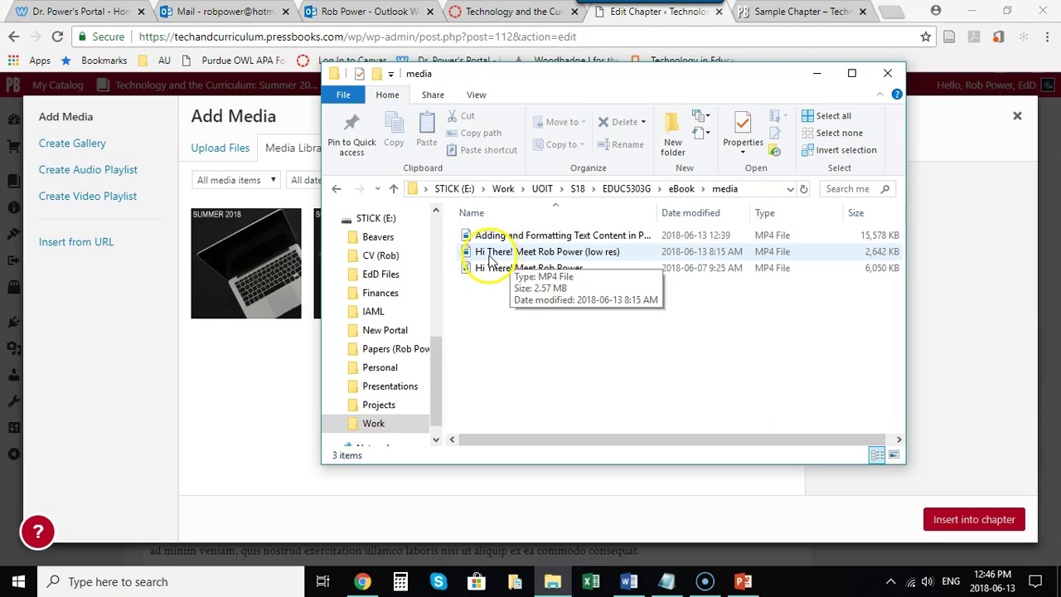
drag(501, 257, 244, 391)
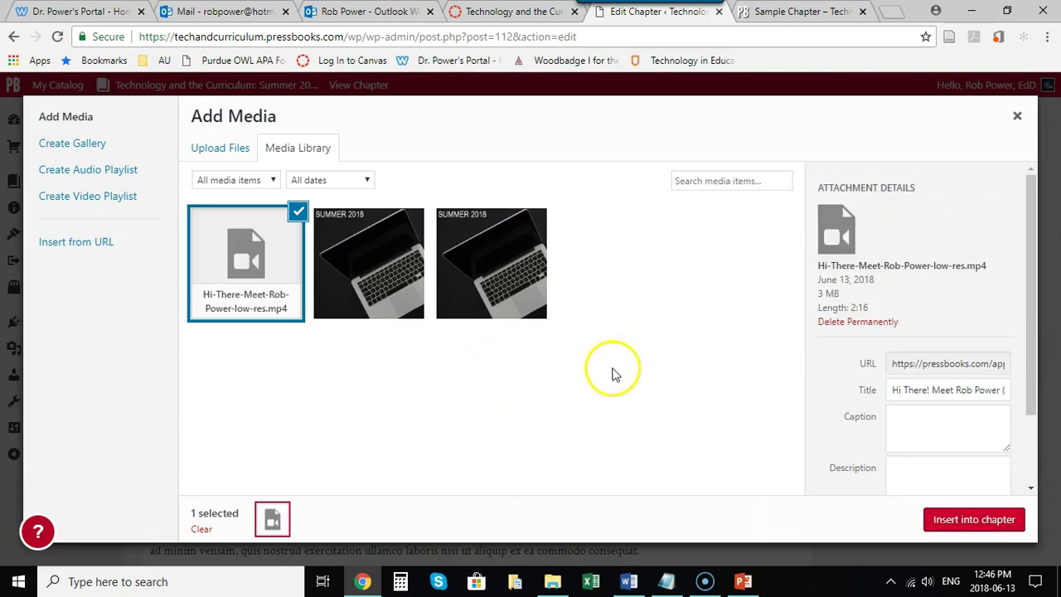
scroll(810, 343, down, 2)
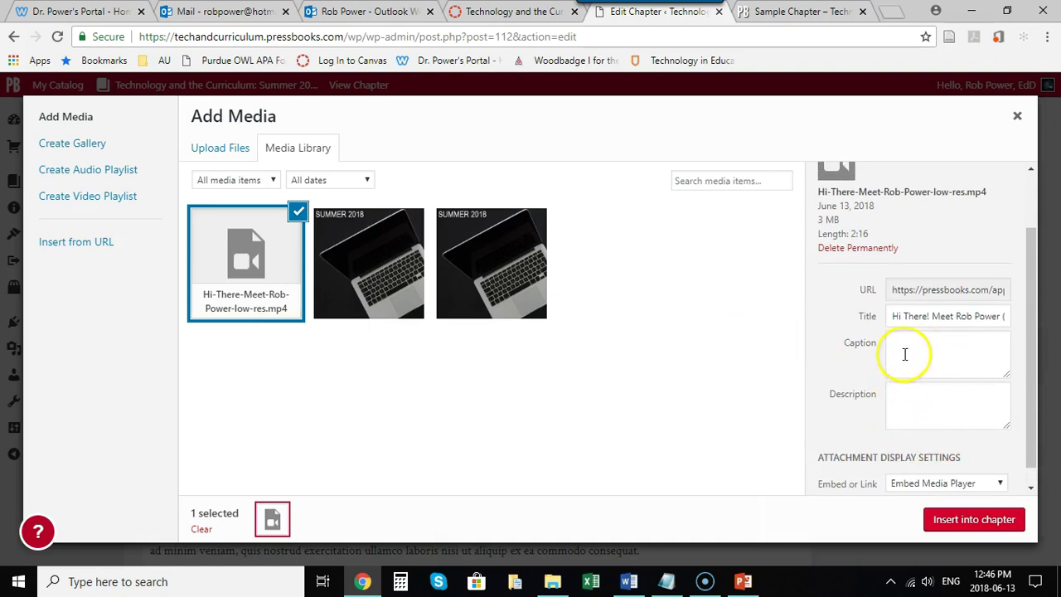
click(955, 521)
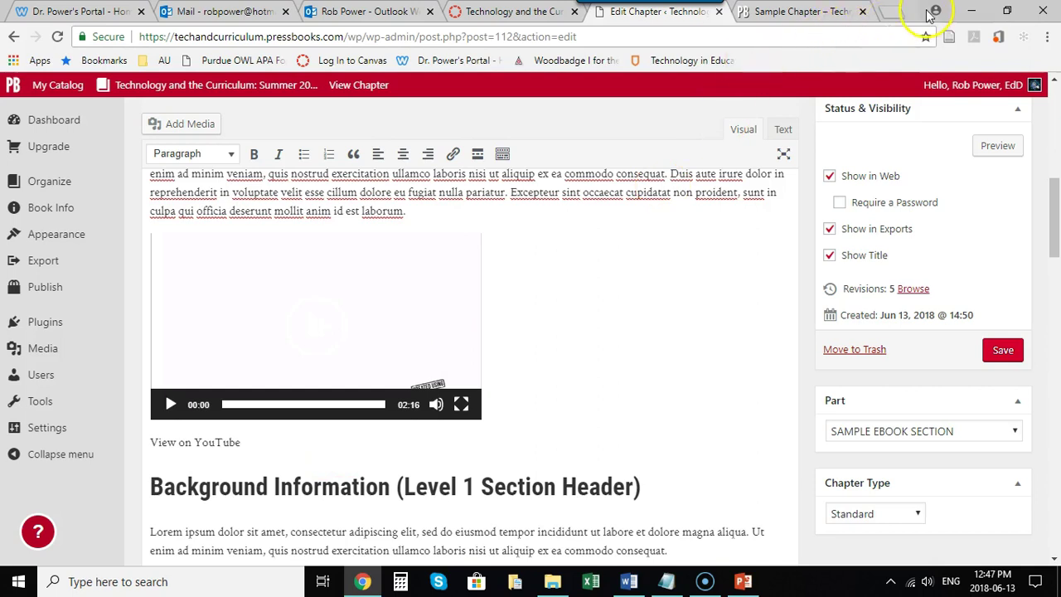
Step: In a new tab, go to YouTube via the Google apps grid and open your own channel
click(895, 13)
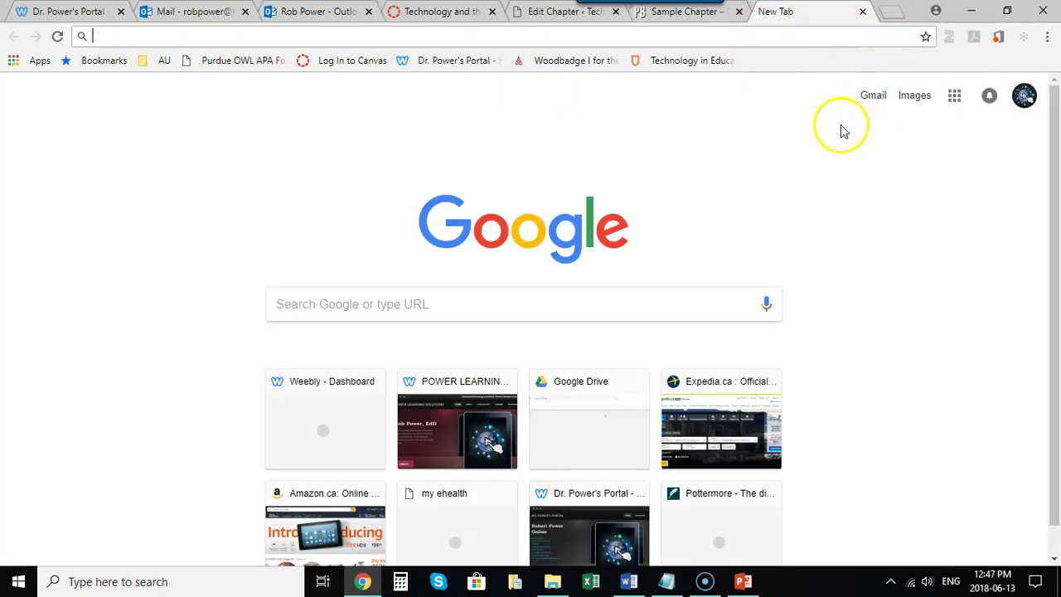
click(953, 95)
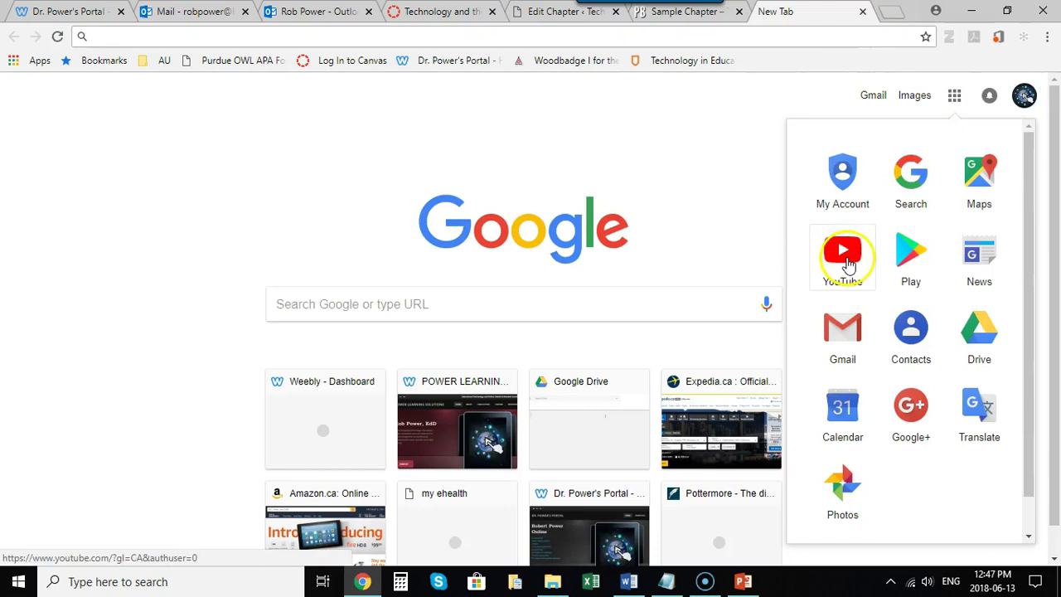
click(844, 255)
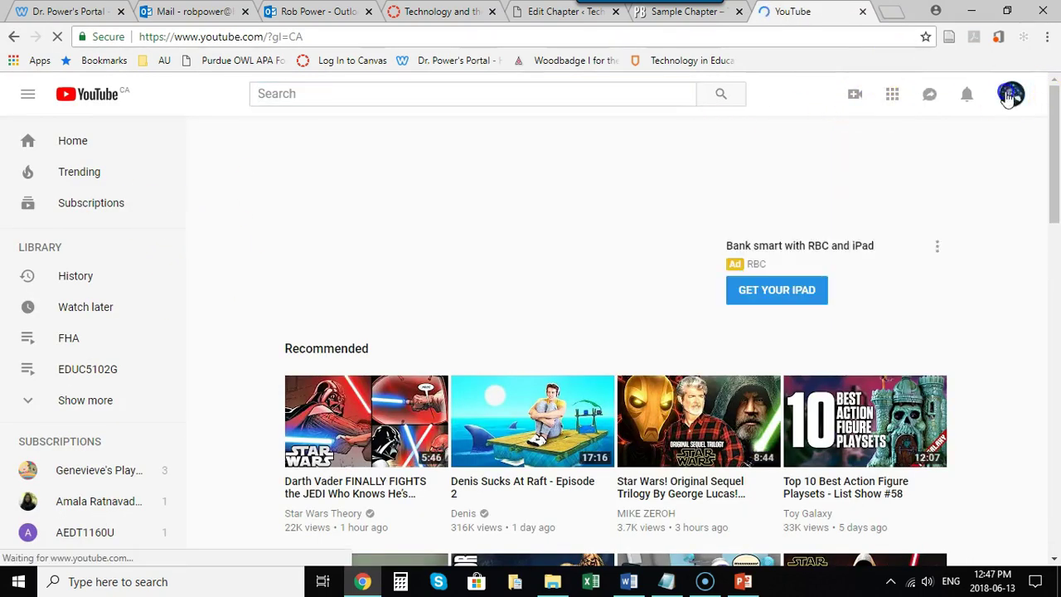
click(1012, 94)
click(837, 157)
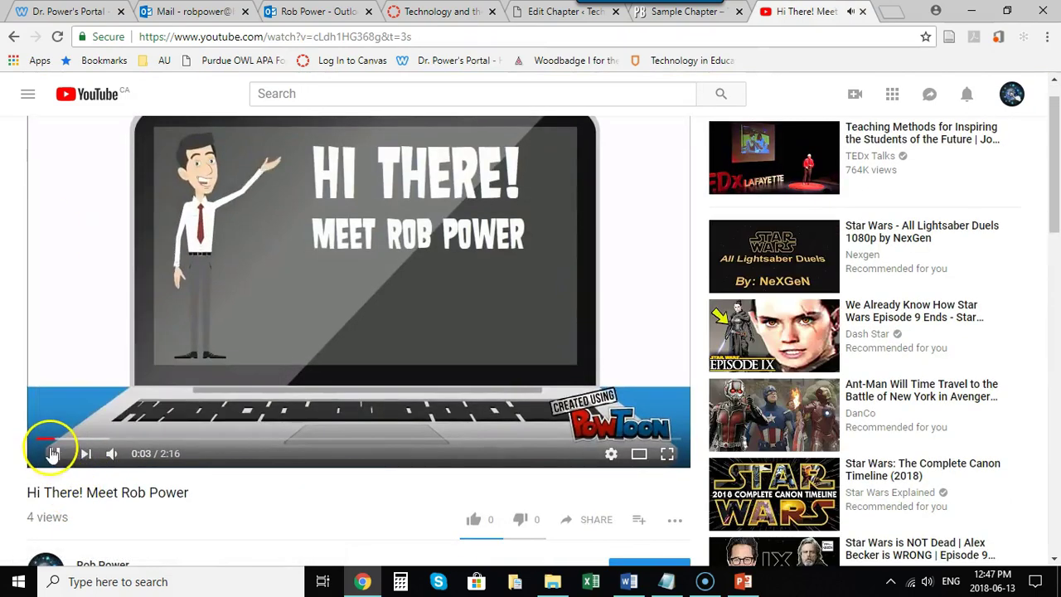
Step: Copy the youtu.be share link of the Hi There! Meet Rob Power introduction video
click(52, 448)
scroll(325, 403, down, 1)
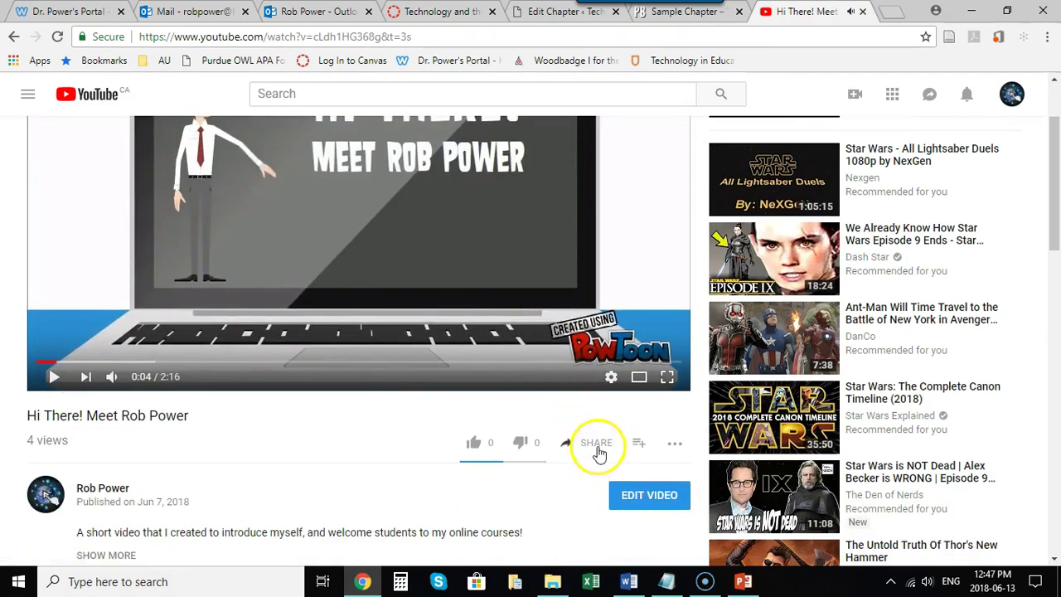
click(599, 448)
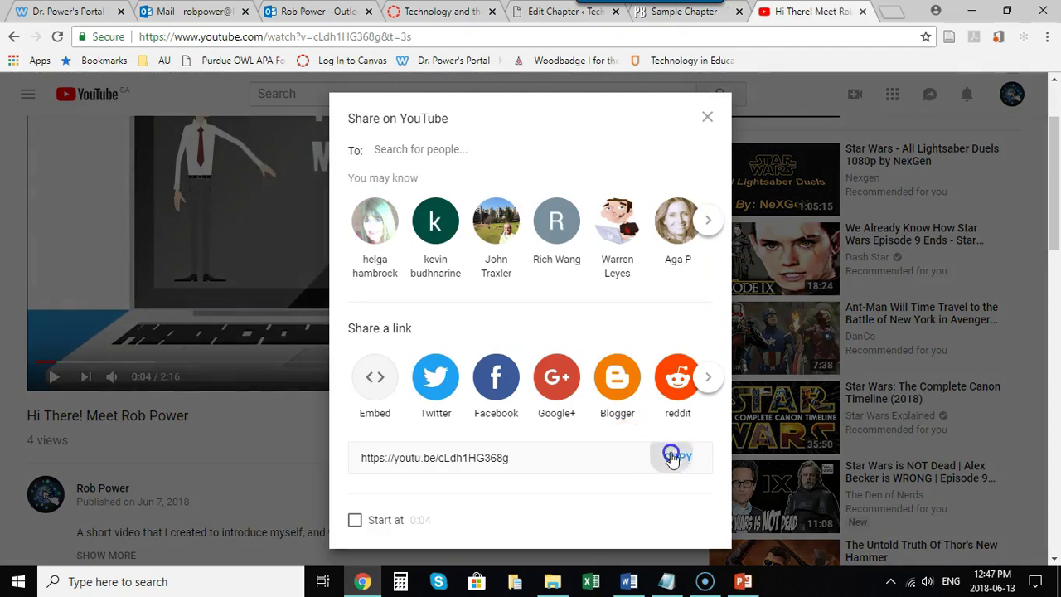
click(677, 456)
click(655, 12)
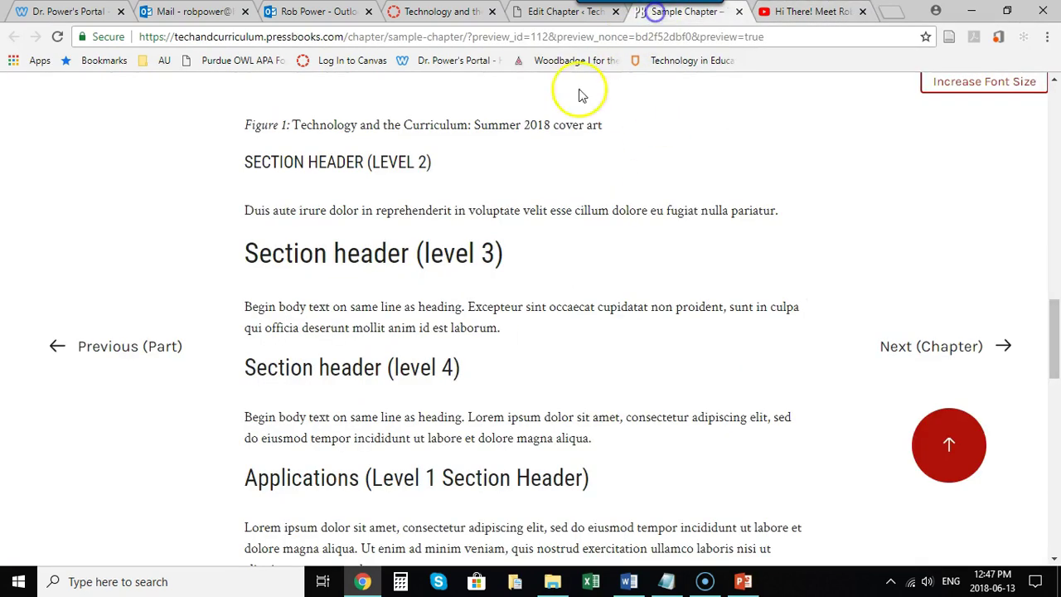
click(541, 17)
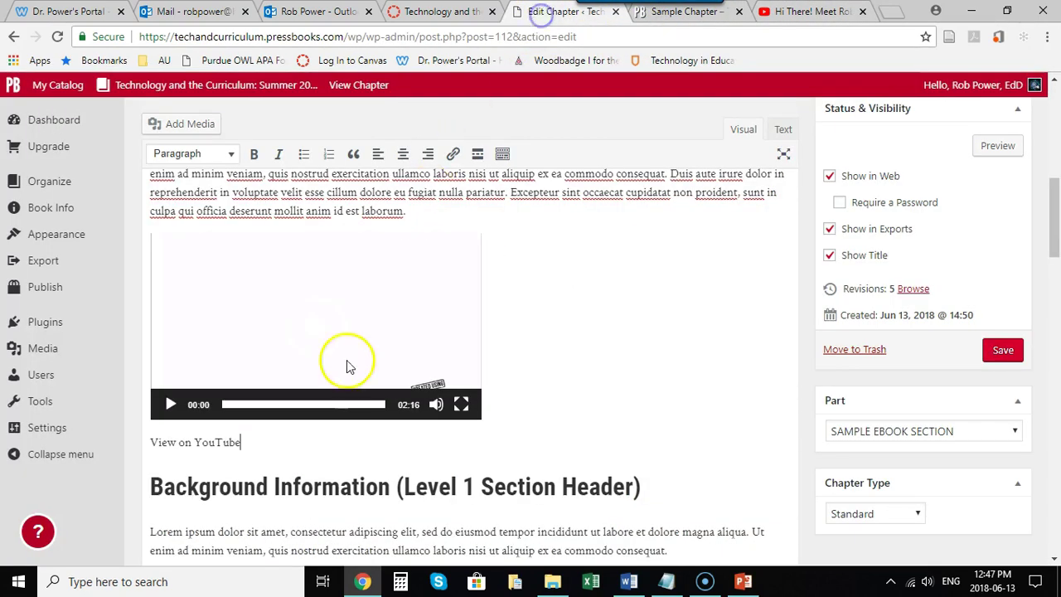
click(239, 442)
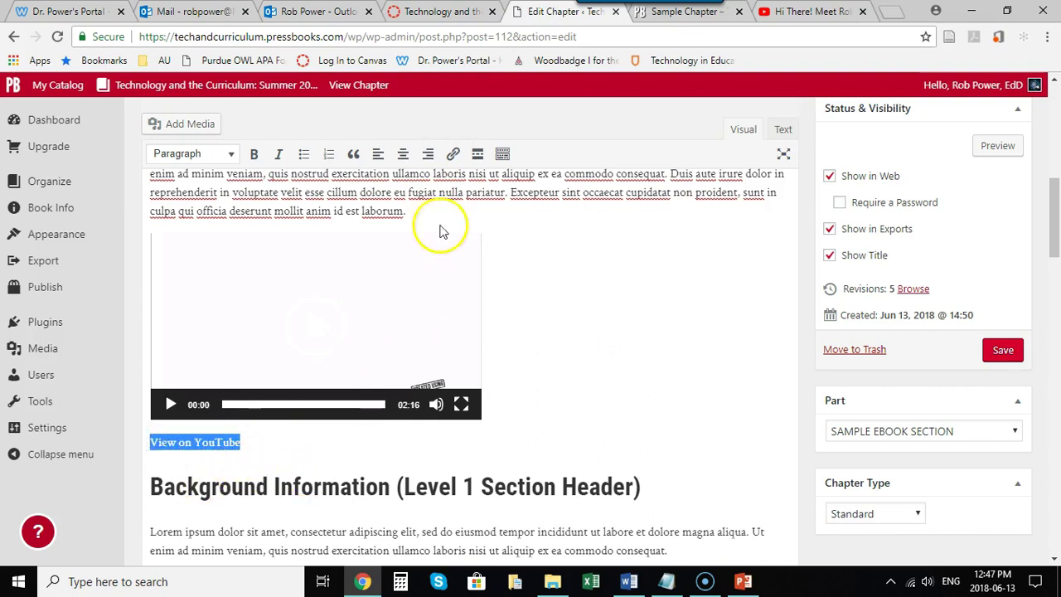
click(454, 156)
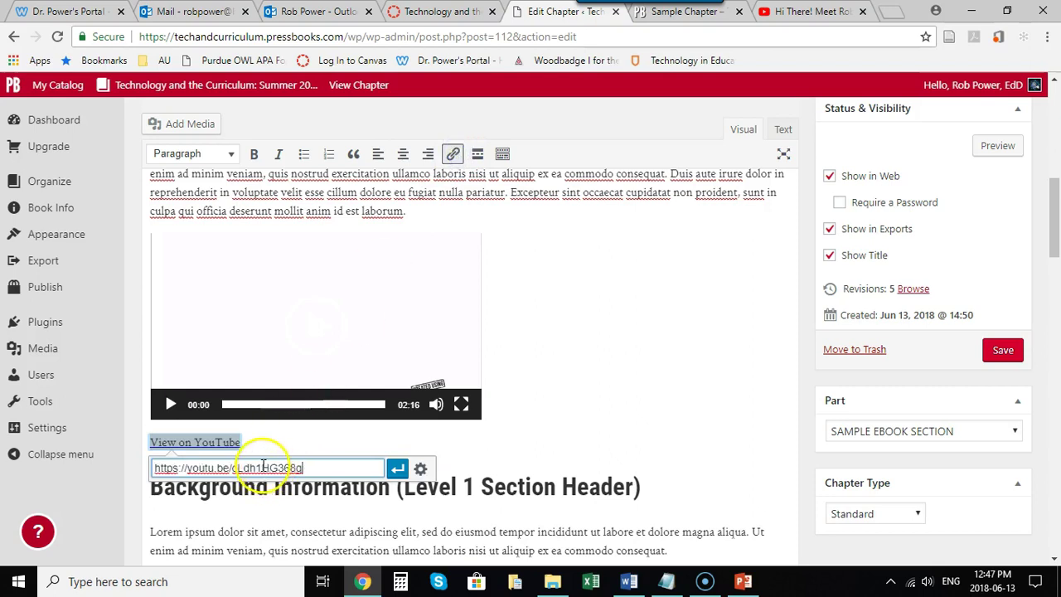
click(422, 470)
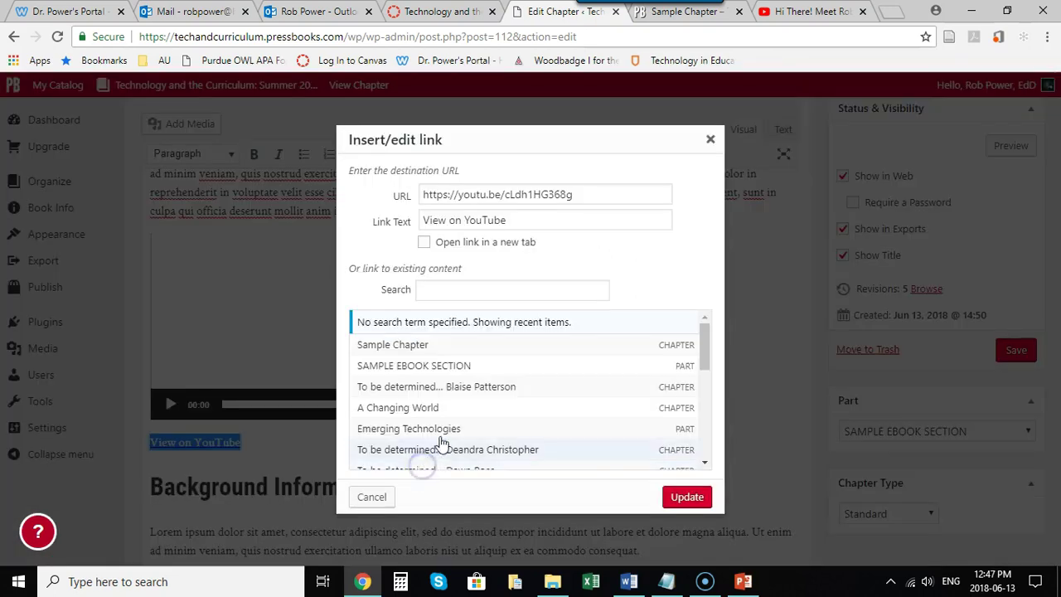
click(424, 242)
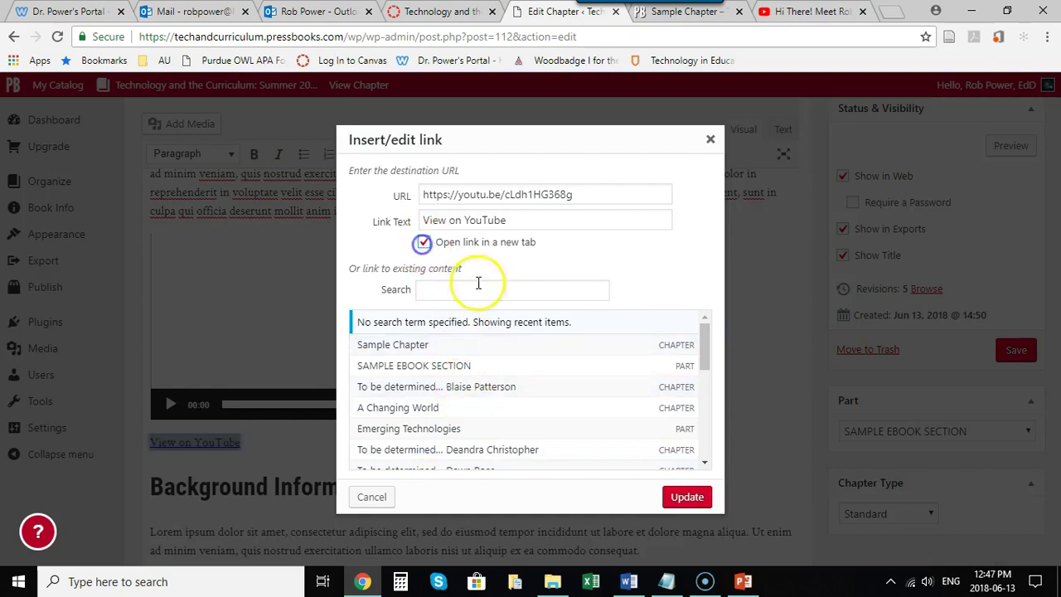
click(673, 498)
click(635, 346)
scroll(572, 373, down, 1)
scroll(572, 373, down, 5)
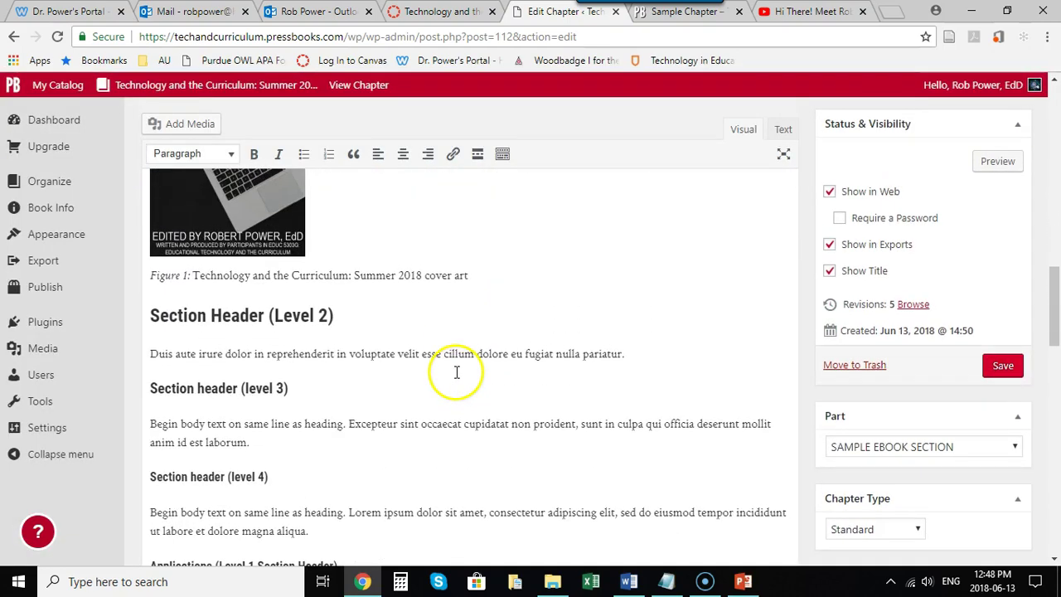
Step: Set the iamlearning.pressbooks.com link in References to open in a new tab
scroll(452, 375, down, 3)
scroll(445, 379, down, 5)
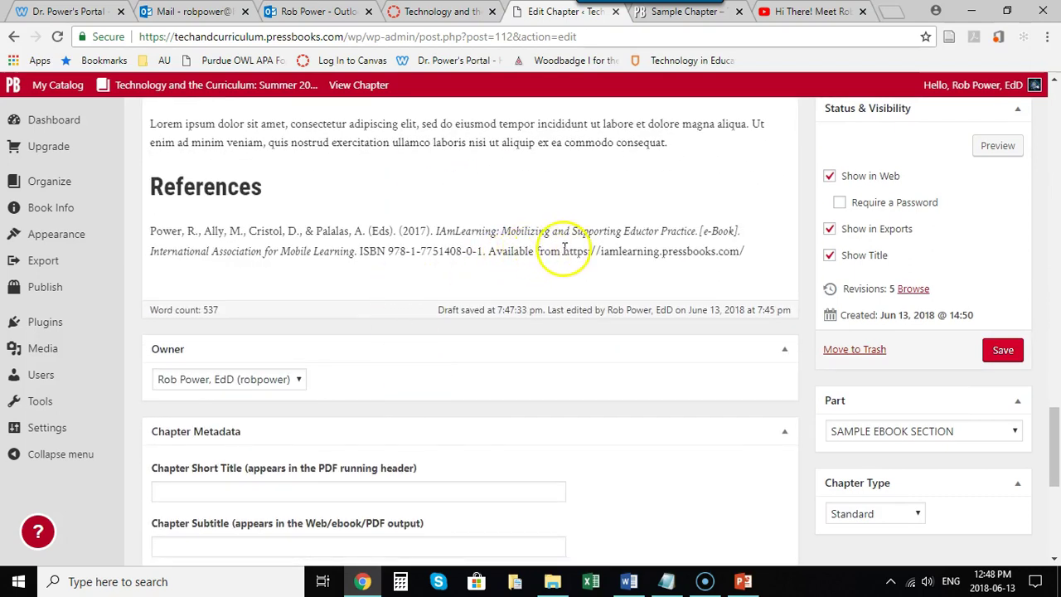
drag(564, 252, 716, 242)
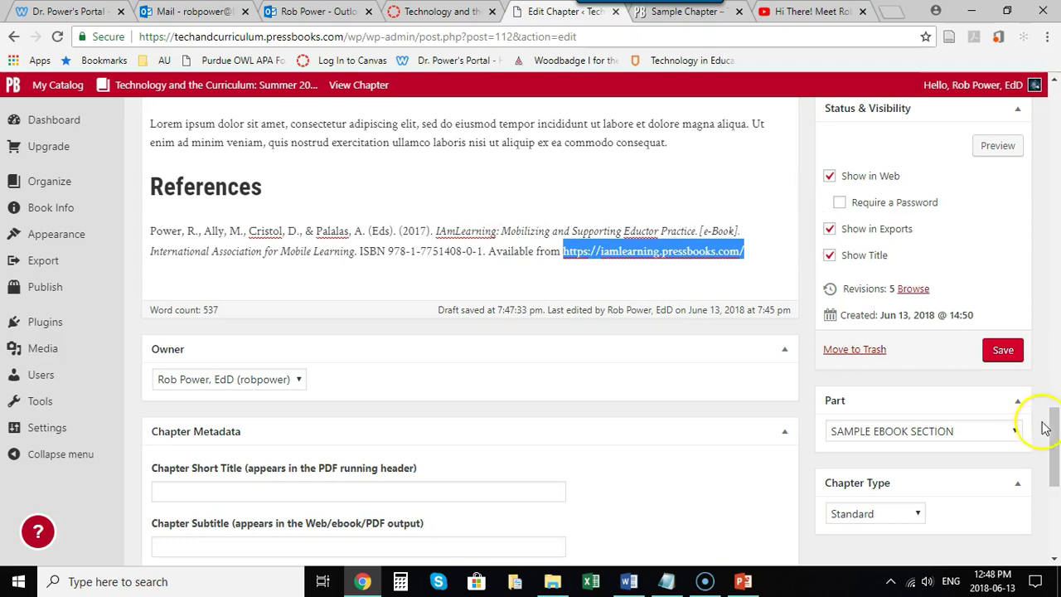
drag(1053, 425, 1055, 383)
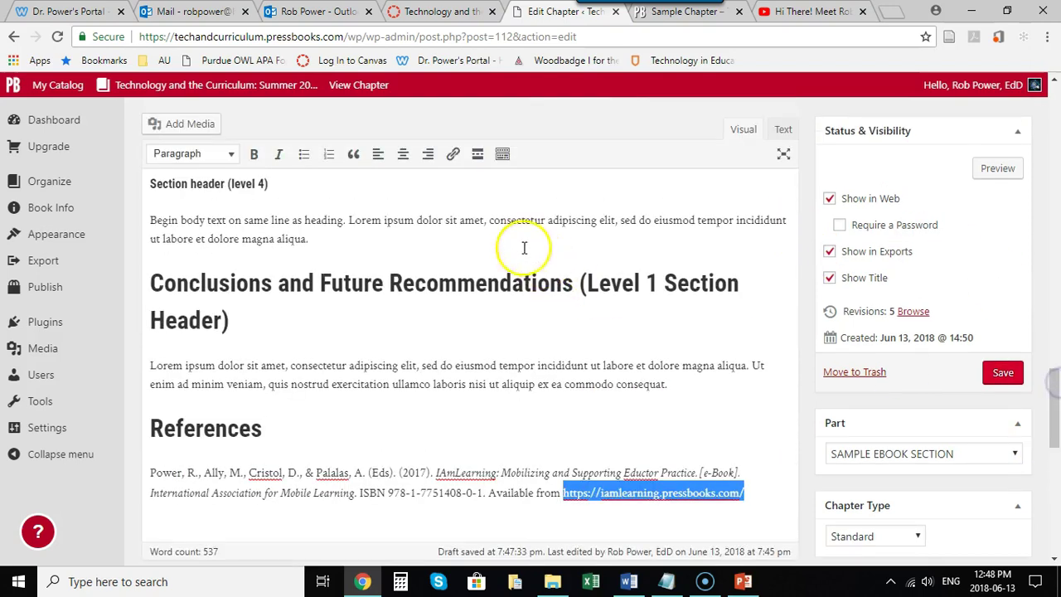
click(452, 154)
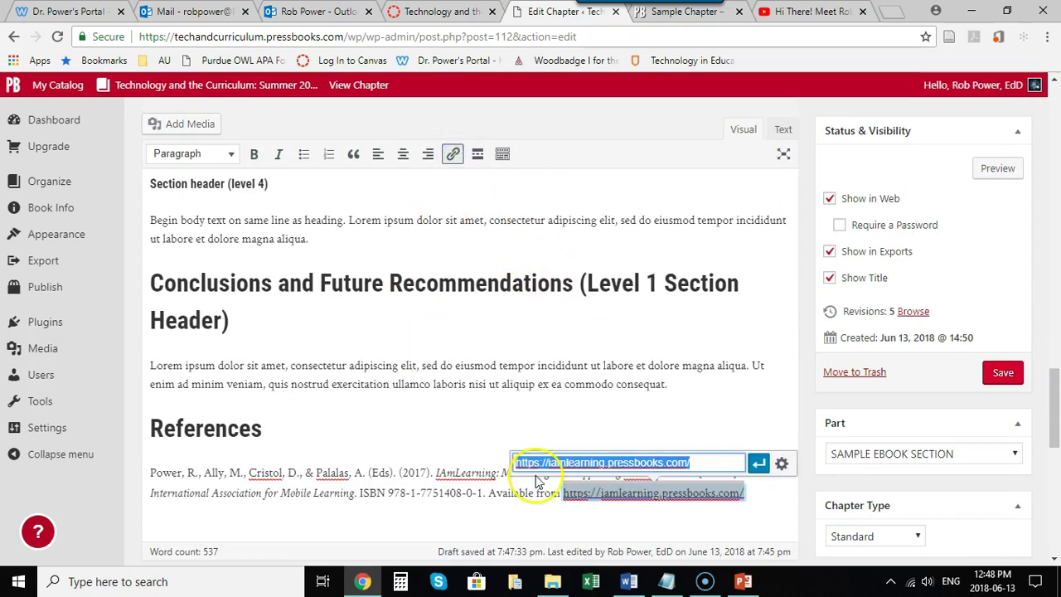
click(782, 462)
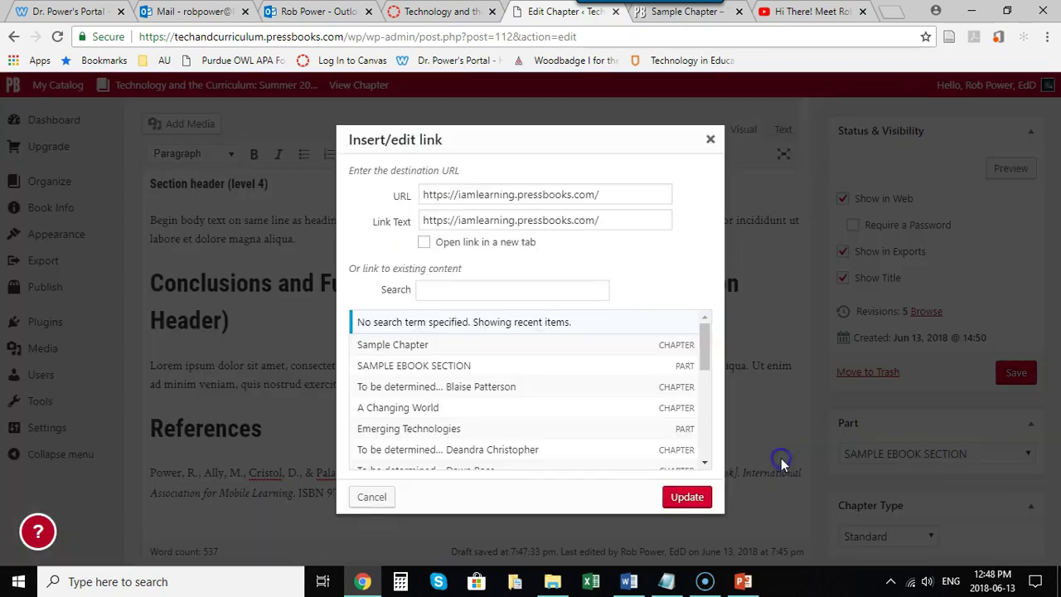
click(425, 246)
click(678, 499)
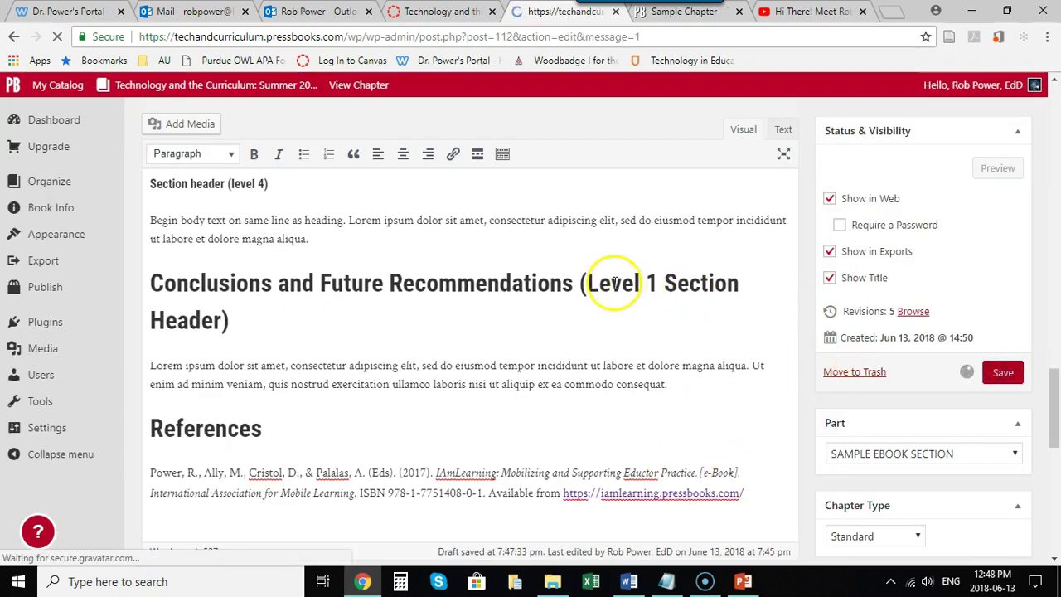
Step: Preview the Sample Chapter, scrolling past the 02:16 video, View on YouTube link and cover image to References
click(995, 263)
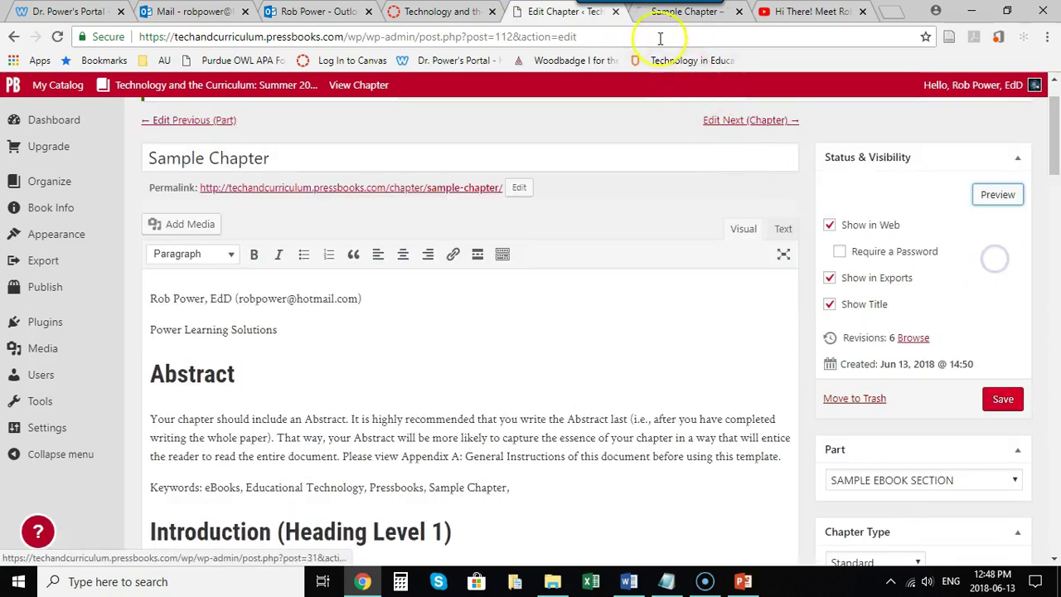
click(659, 11)
scroll(483, 365, down, 6)
scroll(463, 346, down, 5)
scroll(326, 404, down, 1)
scroll(322, 419, down, 4)
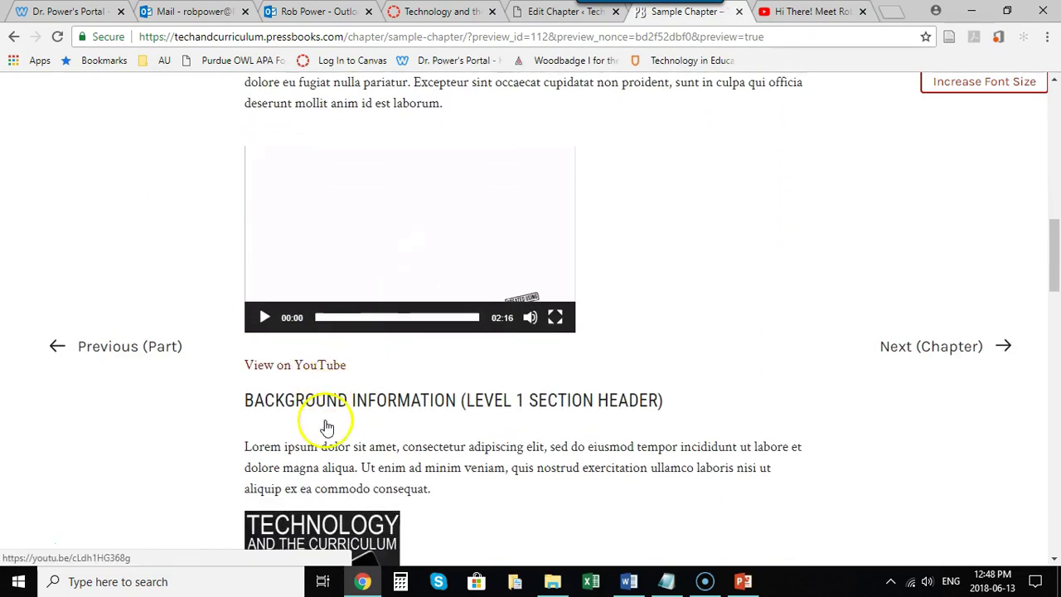
scroll(322, 419, down, 2)
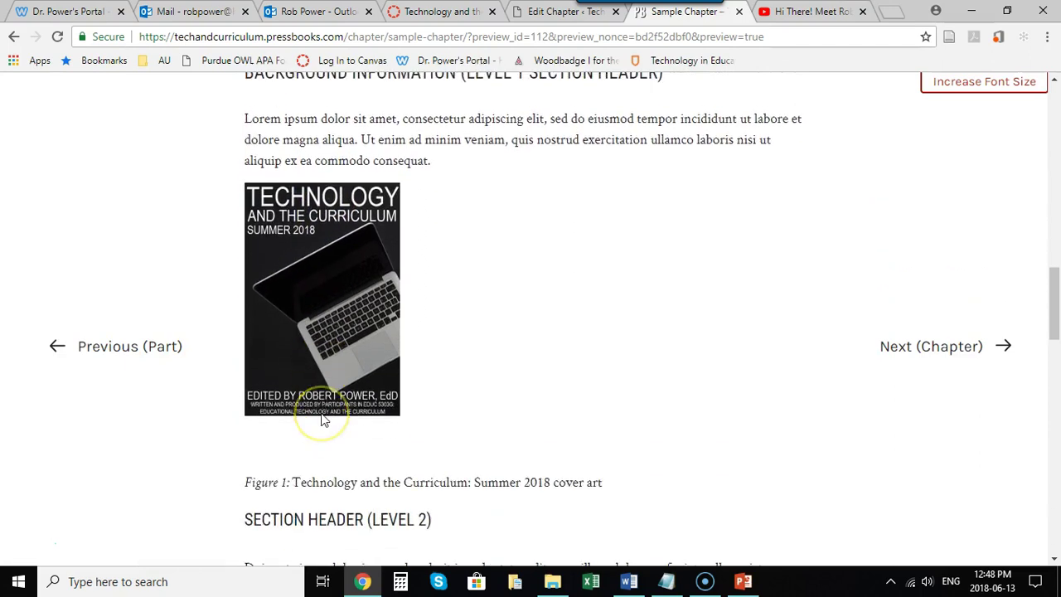
scroll(314, 417, down, 1)
scroll(299, 377, down, 10)
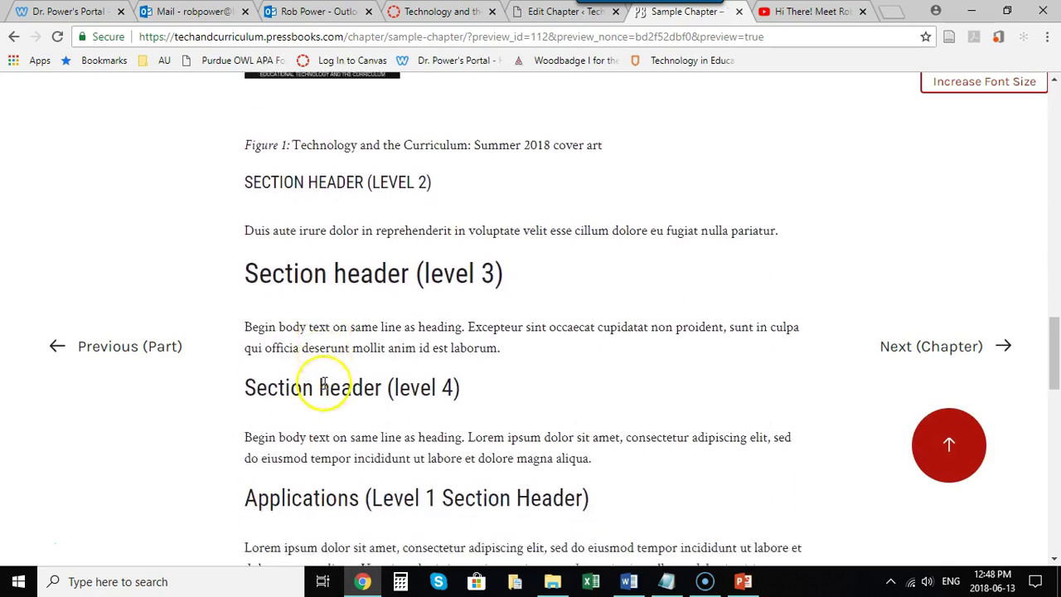
scroll(323, 386, down, 3)
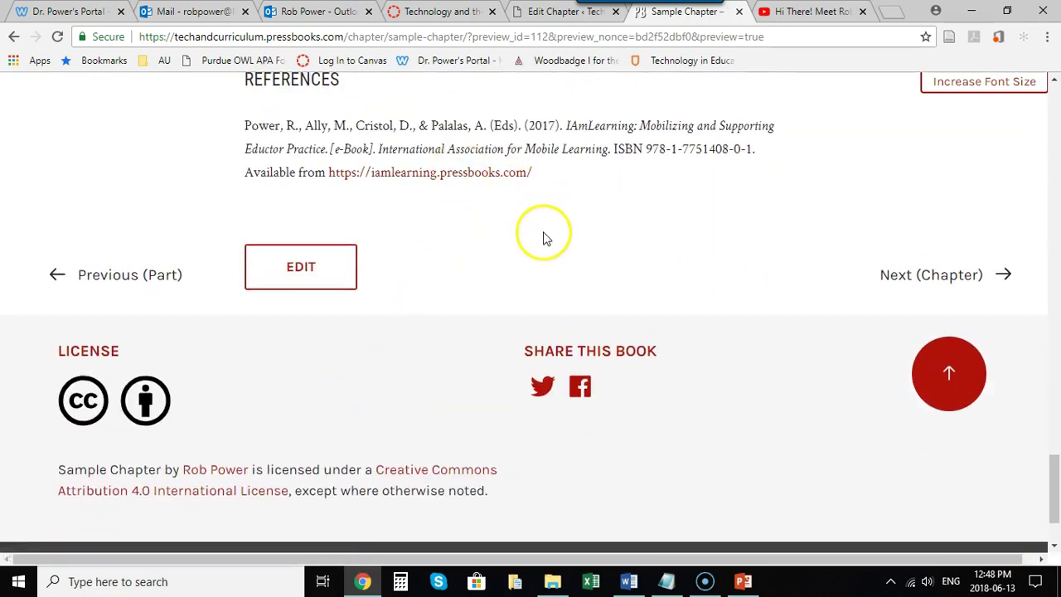
scroll(547, 240, up, 3)
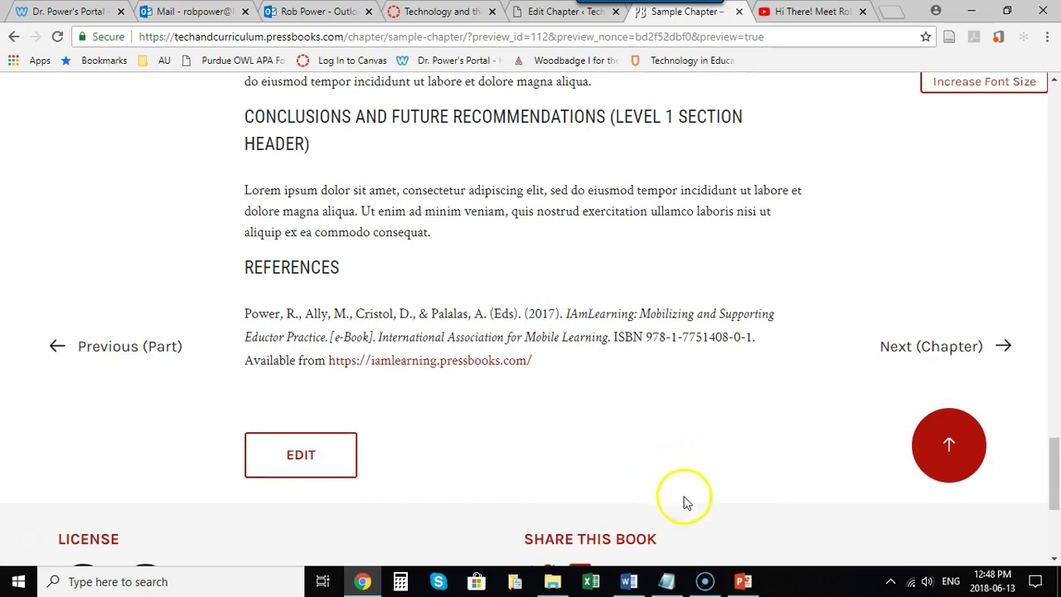